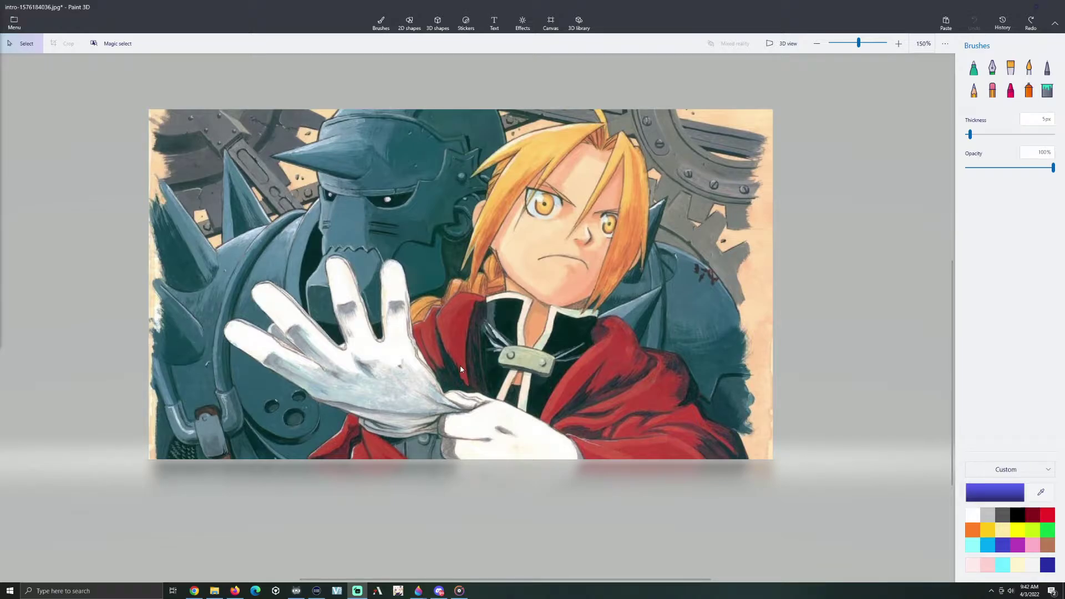
# Step: Start Magic select, pull the box's left, top and right edges in around Edward, and continue
pyautogui.click(121, 46)
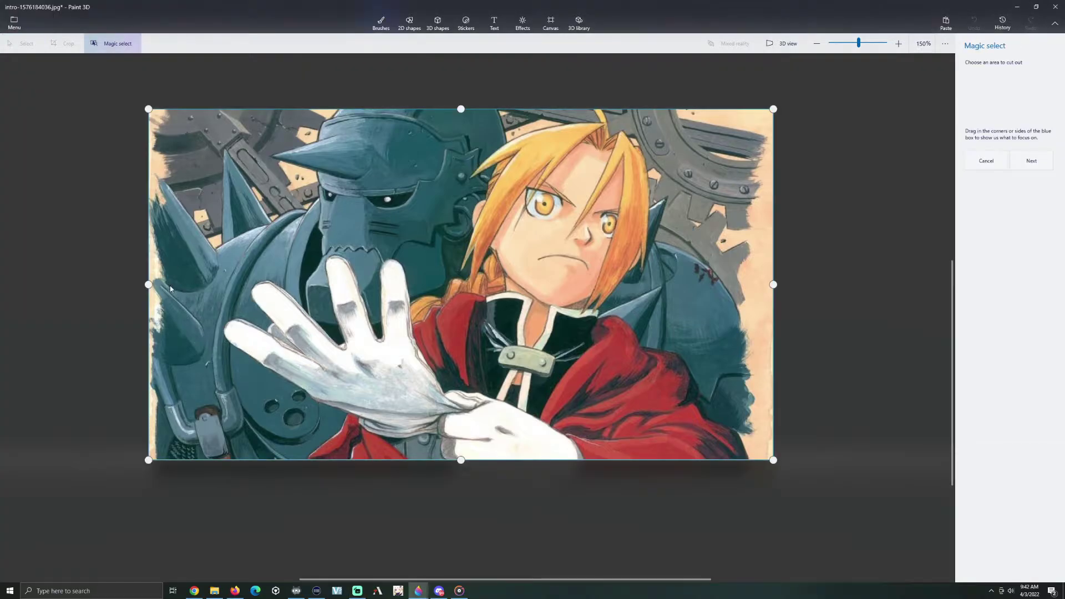
pyautogui.moveTo(148, 284); pyautogui.dragTo(220, 284)
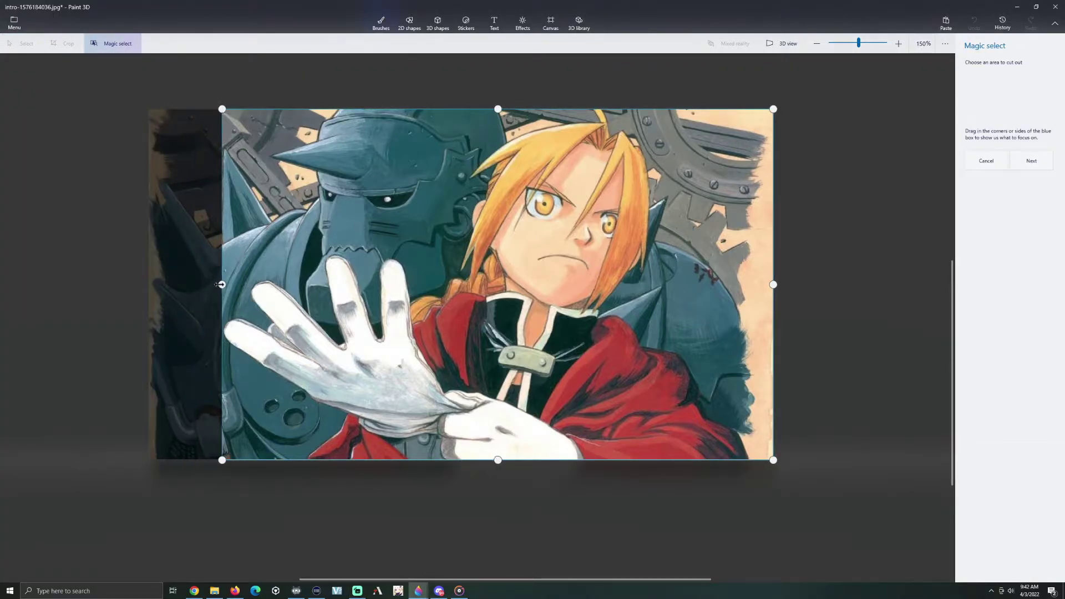
pyautogui.moveTo(497, 109); pyautogui.dragTo(498, 121)
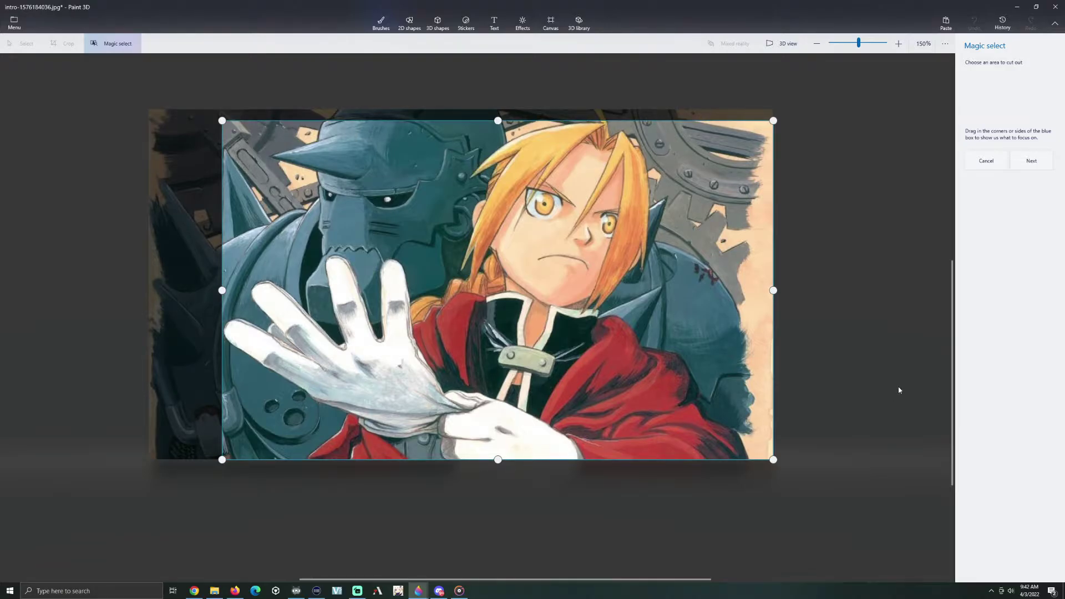
pyautogui.moveTo(777, 293); pyautogui.dragTo(757, 309)
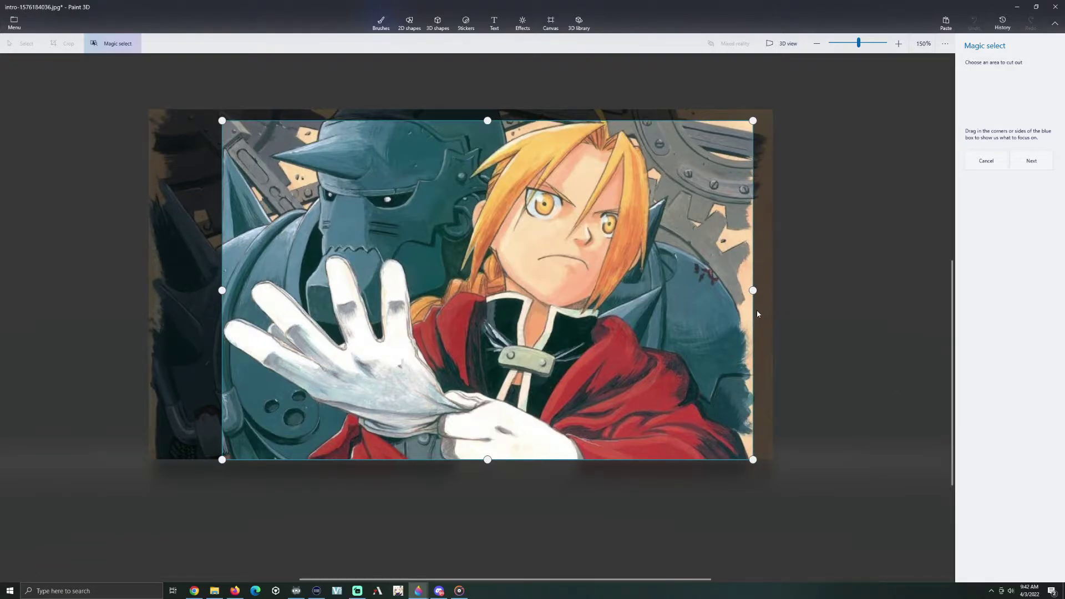
pyautogui.click(1031, 161)
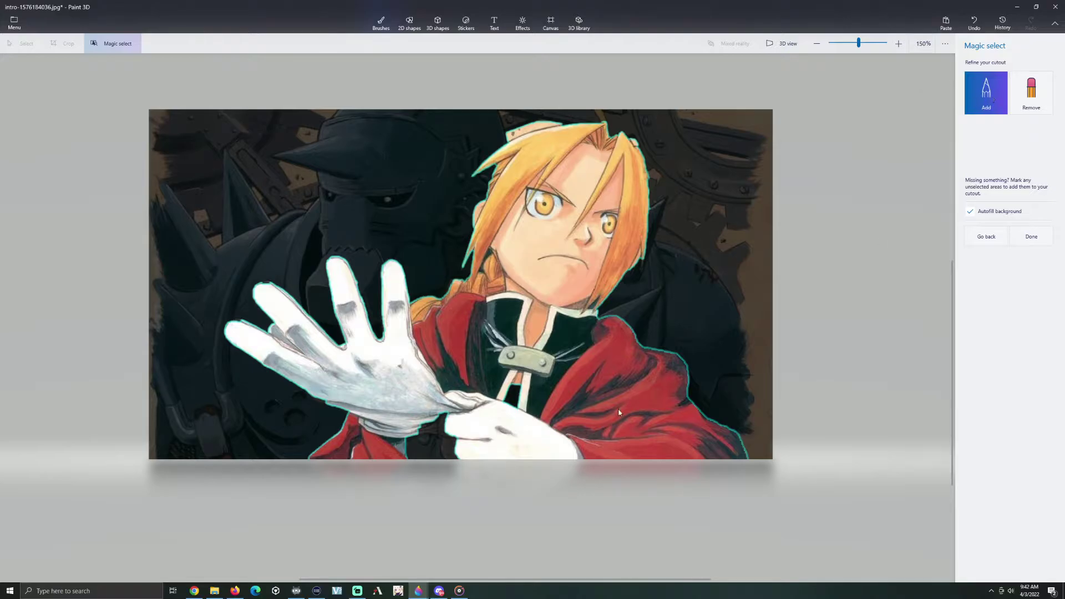
# Step: Add the black patches between the collar strings and below the glove to the cutout
pyautogui.scroll(3, 512, 387)
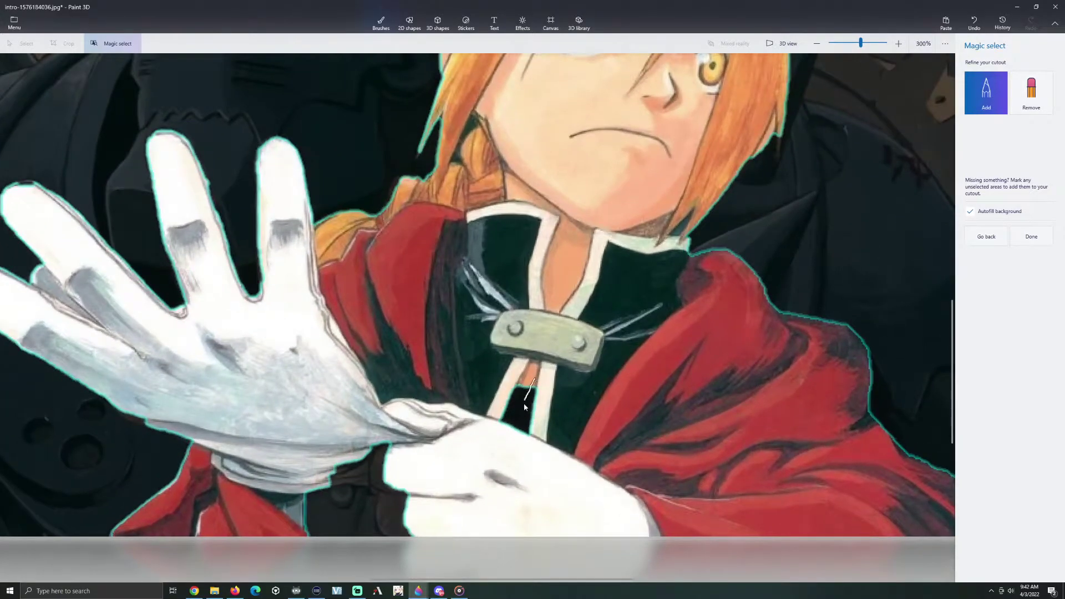
pyautogui.moveTo(524, 403); pyautogui.dragTo(521, 409)
pyautogui.moveTo(339, 487); pyautogui.dragTo(342, 483)
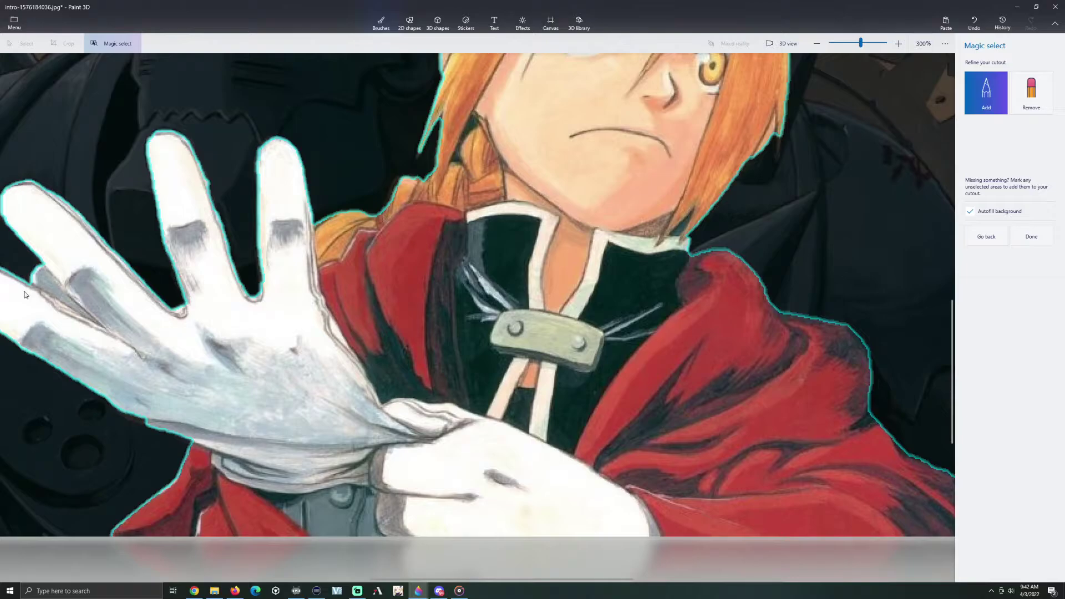
pyautogui.scroll(-2, 27, 200)
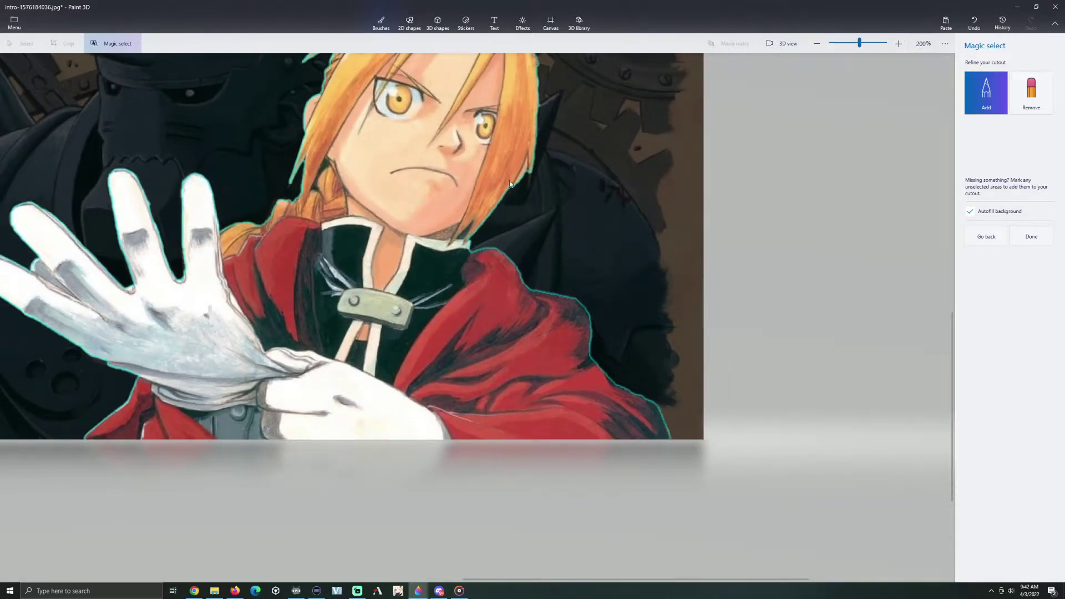
pyautogui.scroll(1, 501, 148)
pyautogui.scroll(-3, 493, 77)
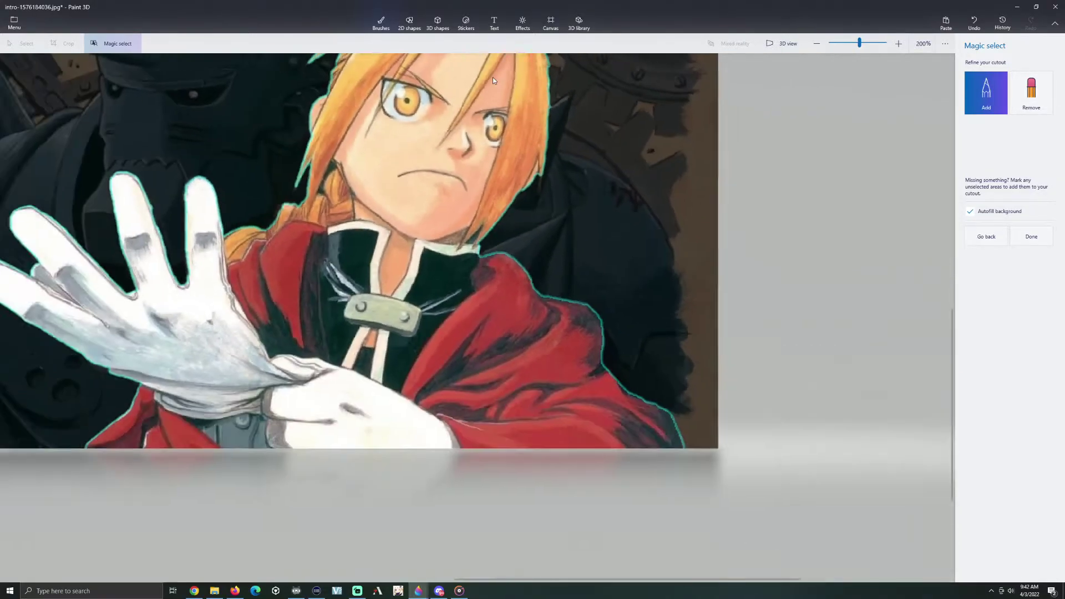
pyautogui.scroll(2, 577, 239)
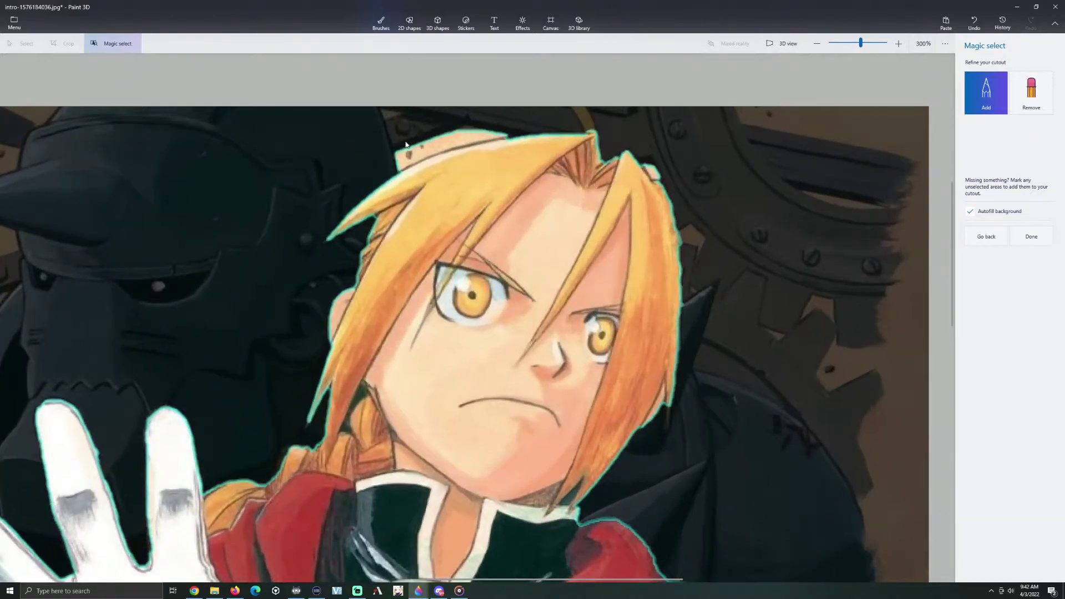
# Step: With Remove, clear the beige background at the top-left hair tip and another tip, undoing one stroke
pyautogui.click(1017, 113)
pyautogui.moveTo(391, 179); pyautogui.dragTo(460, 140)
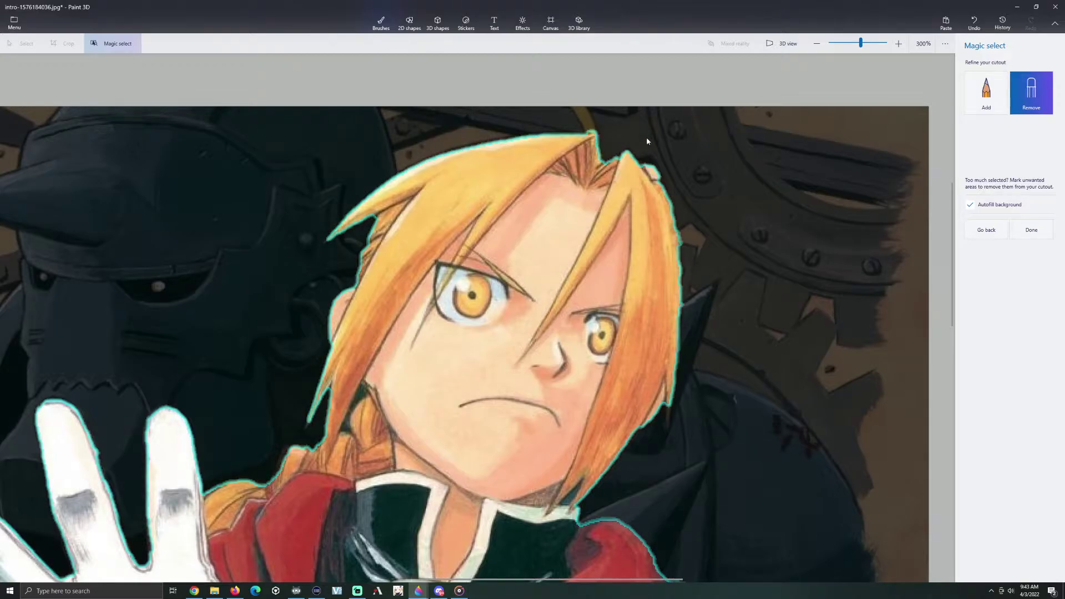
pyautogui.moveTo(651, 168); pyautogui.dragTo(668, 175)
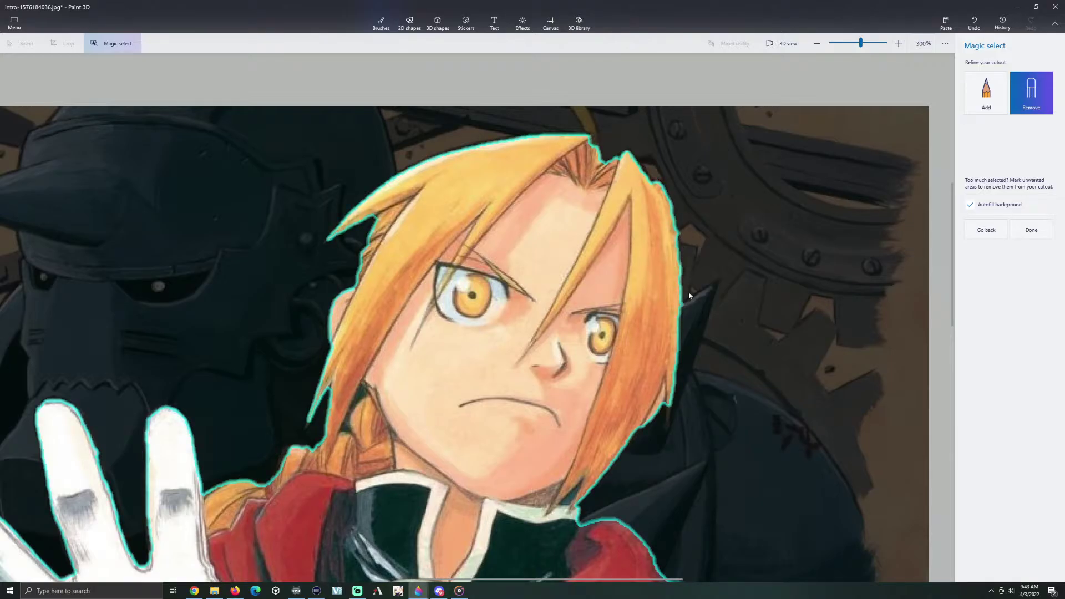
pyautogui.hotkey('ctrl', 'z')
# Step: Trim the background along the hair's right edge, redoing the strokes that went wrong
pyautogui.scroll(1, 679, 231)
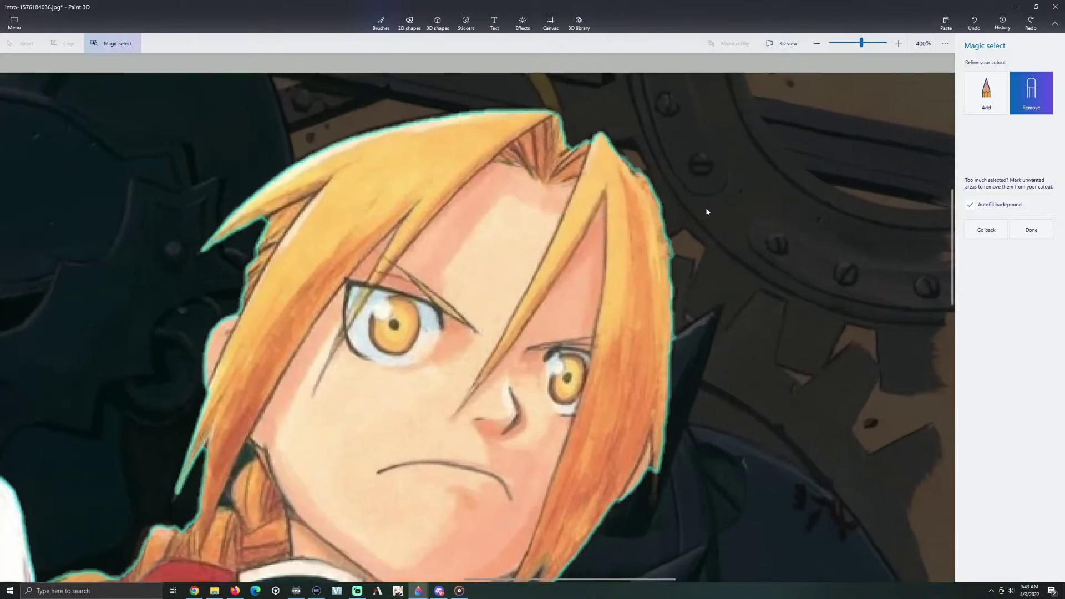
pyautogui.click(671, 261)
pyautogui.hotkey('ctrl', 'z')
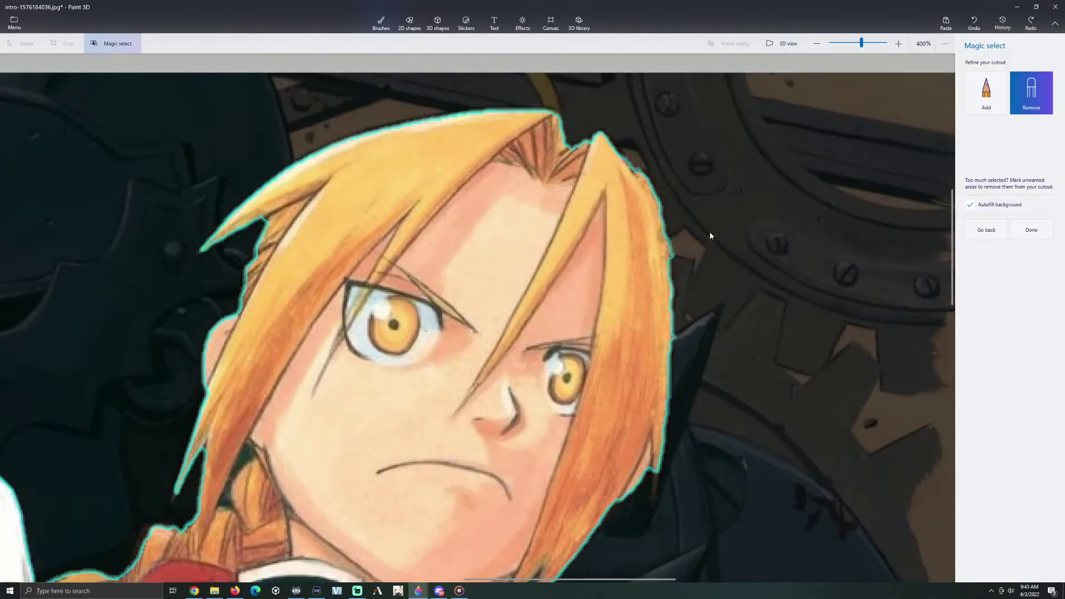
pyautogui.moveTo(670, 241); pyautogui.dragTo(672, 262)
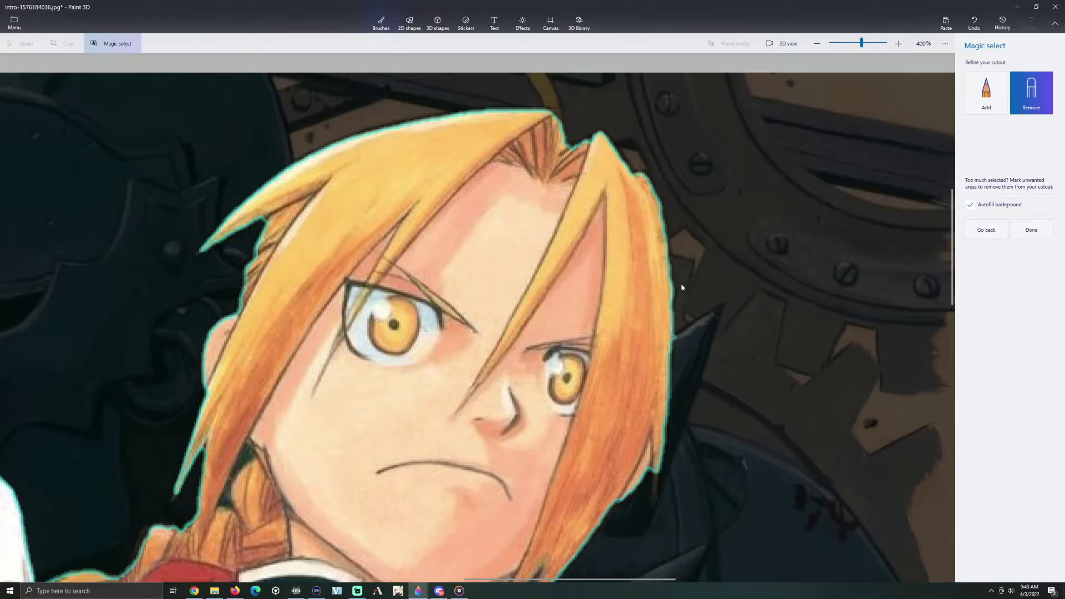
pyautogui.hotkey('ctrl', 'z')
pyautogui.moveTo(671, 246); pyautogui.dragTo(676, 311)
pyautogui.hotkey('ctrl', 'z')
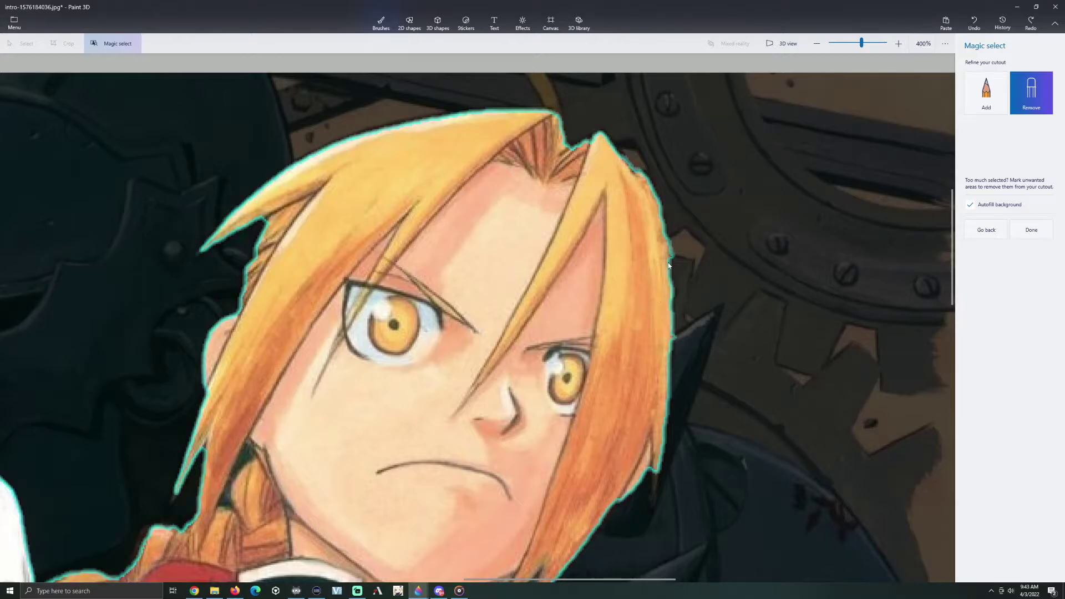
pyautogui.moveTo(671, 256); pyautogui.dragTo(684, 308)
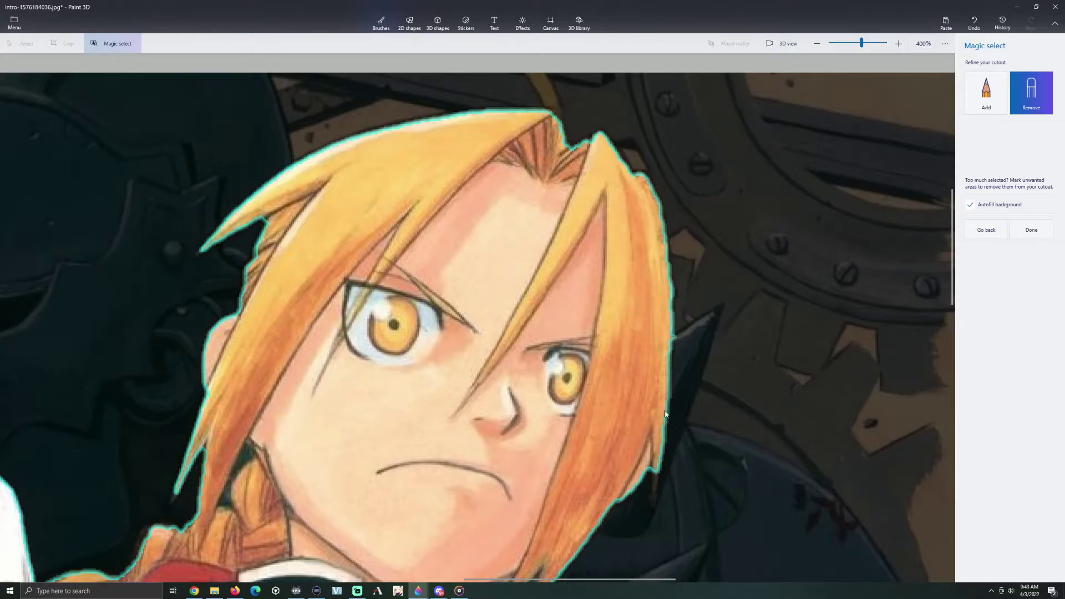
# Step: Try removing the dark gap inside the hair, then undo it
pyautogui.keyDown('ctrl'); pyautogui.scroll(-5, 582, 478); pyautogui.keyUp('ctrl')
pyautogui.scroll(-1, 477, 536)
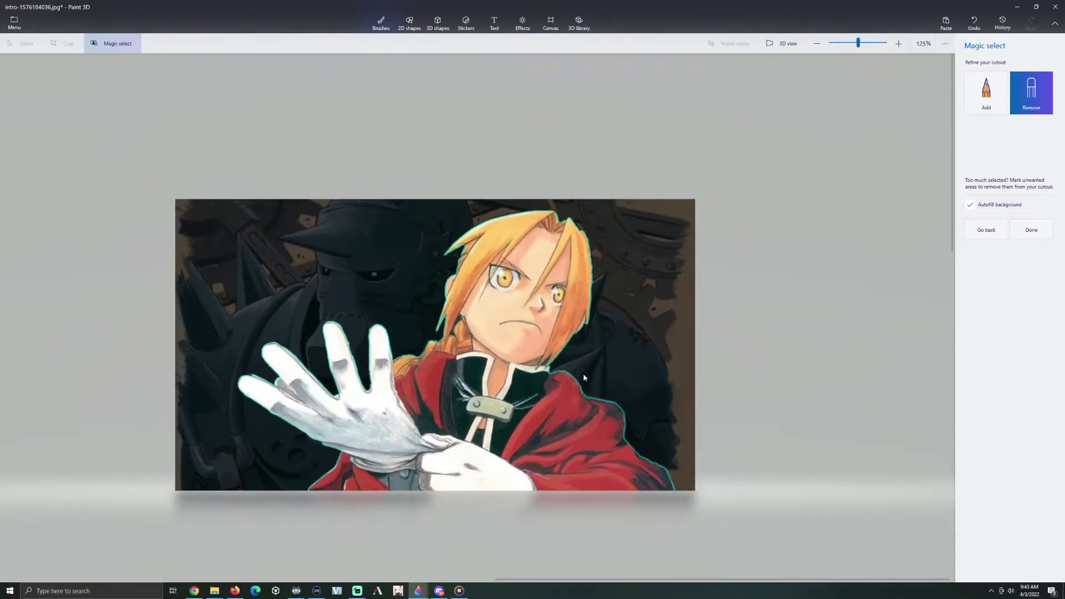
pyautogui.scroll(4, 554, 366)
pyautogui.scroll(3, 361, 231)
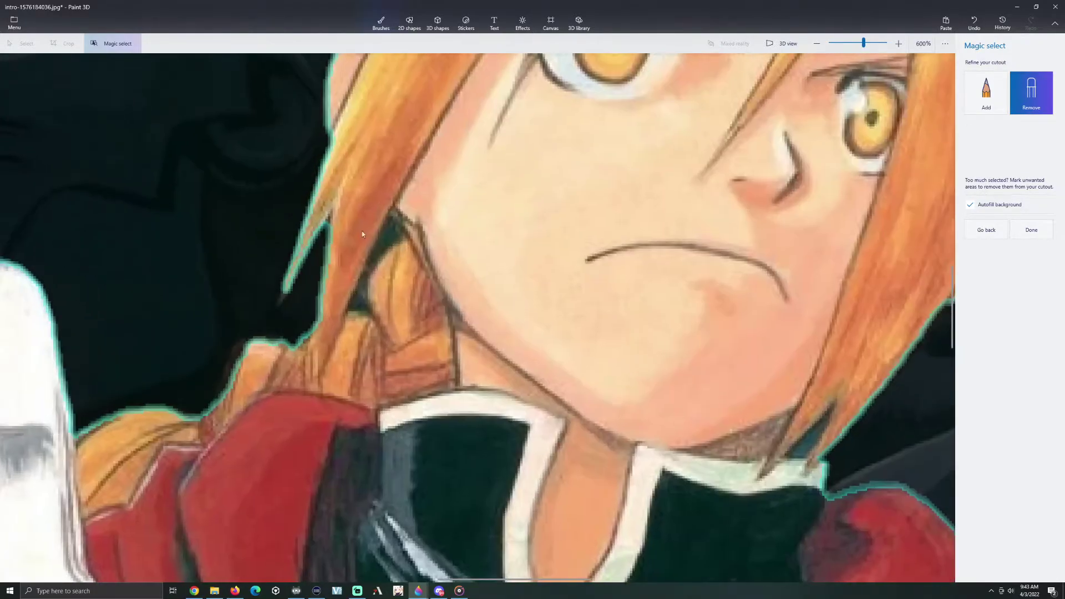
pyautogui.moveTo(386, 242); pyautogui.dragTo(375, 268)
pyautogui.hotkey('ctrl', 'z')
# Step: With Add, try including the hair tip and fingertip's top edge, undoing both attempts
pyautogui.click(990, 104)
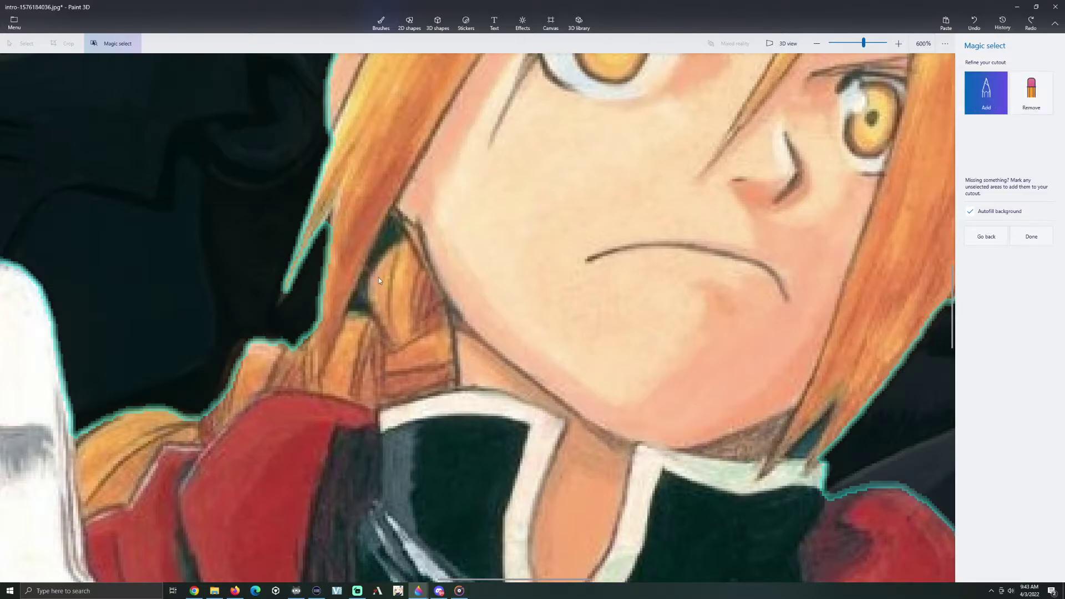
pyautogui.moveTo(283, 297); pyautogui.dragTo(277, 299)
pyautogui.moveTo(284, 294); pyautogui.dragTo(283, 303)
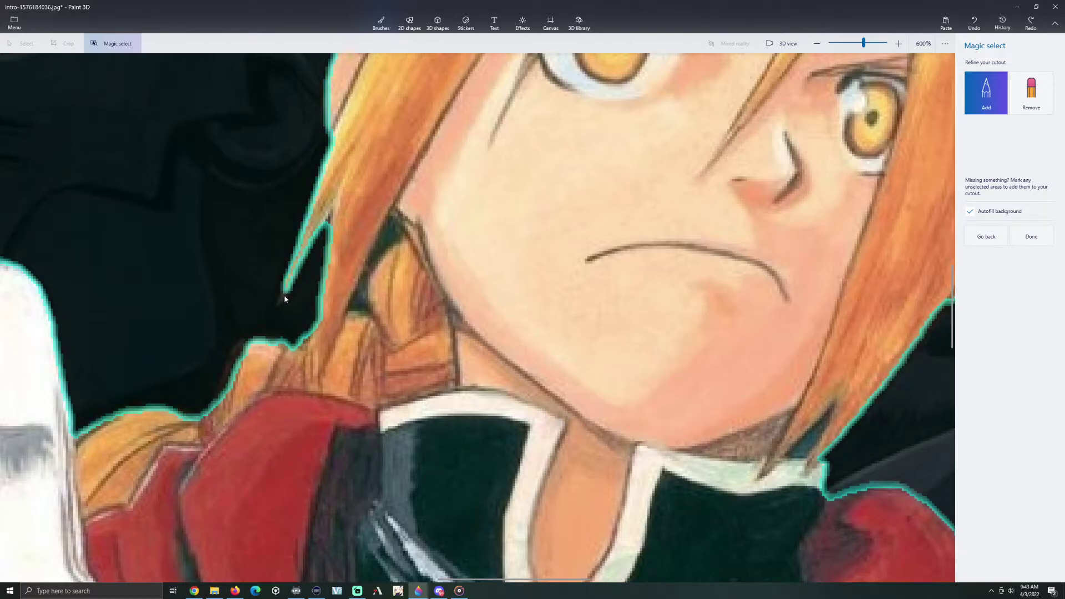
pyautogui.hotkey('ctrl', 'z')
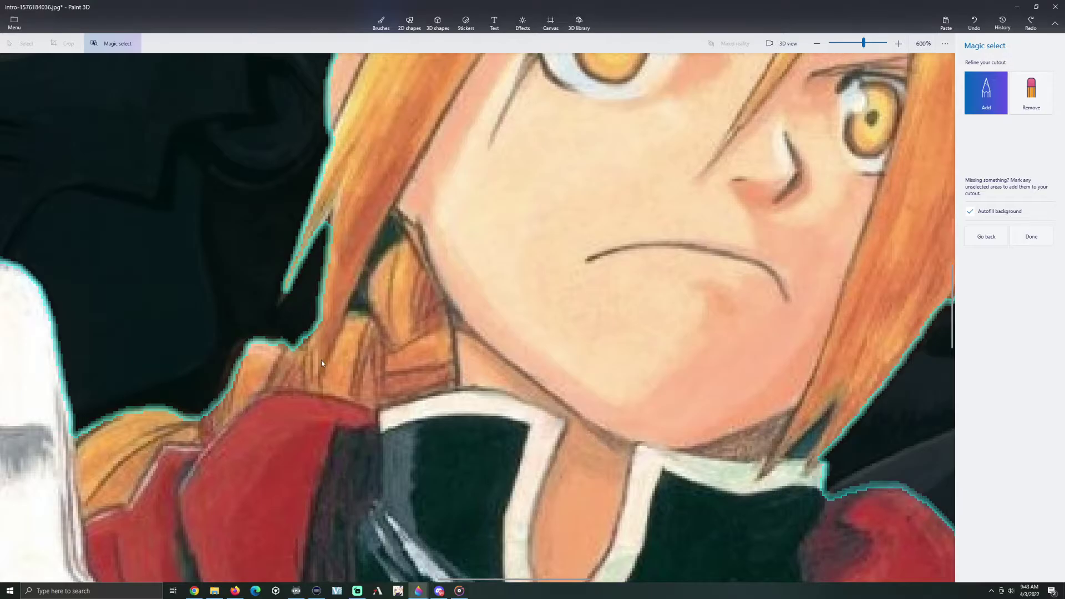
pyautogui.scroll(-5, 321, 357)
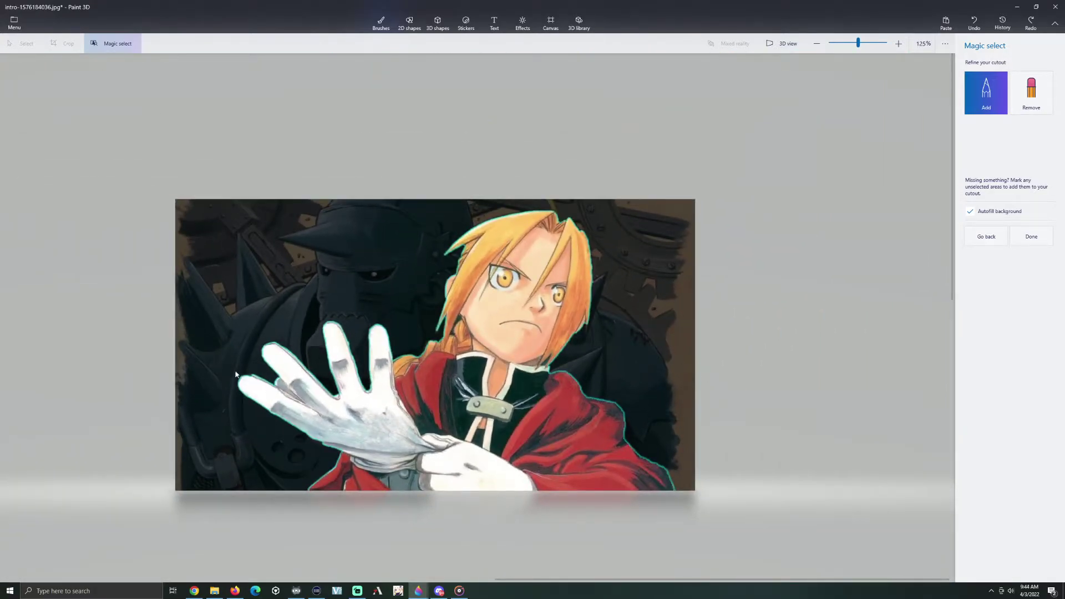
pyautogui.scroll(5, 235, 376)
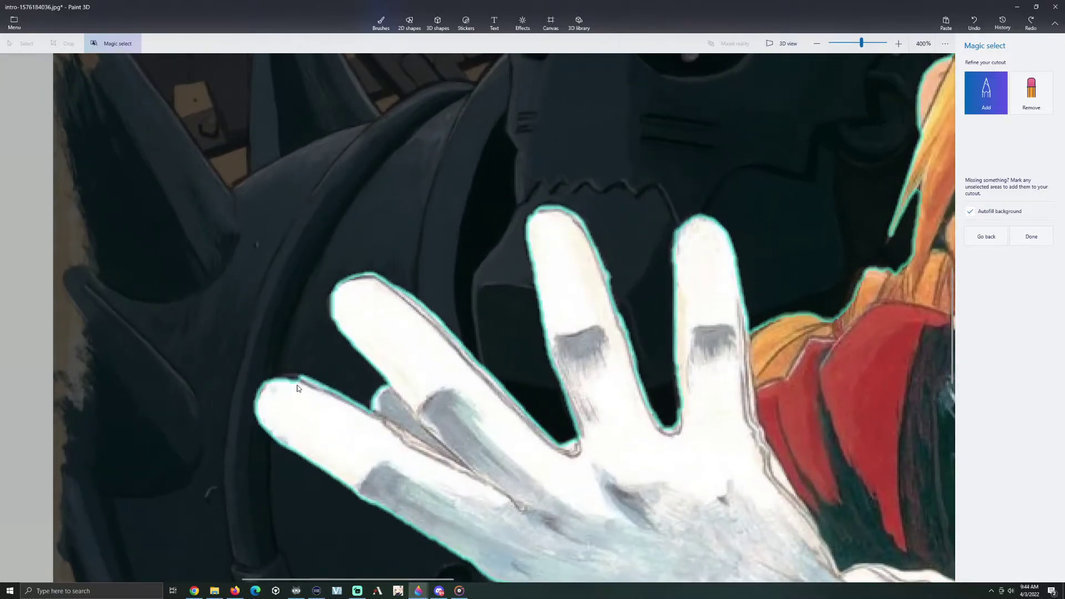
pyautogui.moveTo(297, 388)
pyautogui.mouseDown()
pyautogui.moveTo(285, 415)
pyautogui.moveTo(284, 384)
pyautogui.moveTo(270, 380)
pyautogui.moveTo(265, 421)
pyautogui.moveTo(287, 378)
pyautogui.moveTo(300, 380)
pyautogui.moveTo(279, 381)
pyautogui.moveTo(283, 412)
pyautogui.moveTo(285, 377)
pyautogui.mouseUp()
pyautogui.hotkey('ctrl', 'z')
pyautogui.hotkey('ctrl', 'z')
# Step: Add the middle finger's right edge to the cutout
pyautogui.scroll(-5, 607, 433)
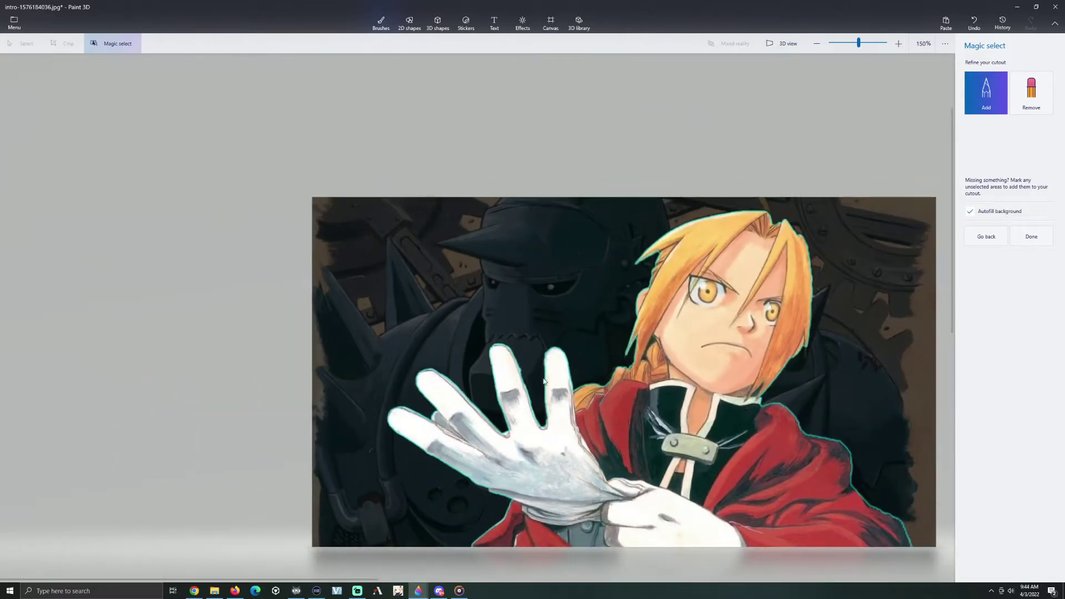
pyautogui.scroll(4, 543, 368)
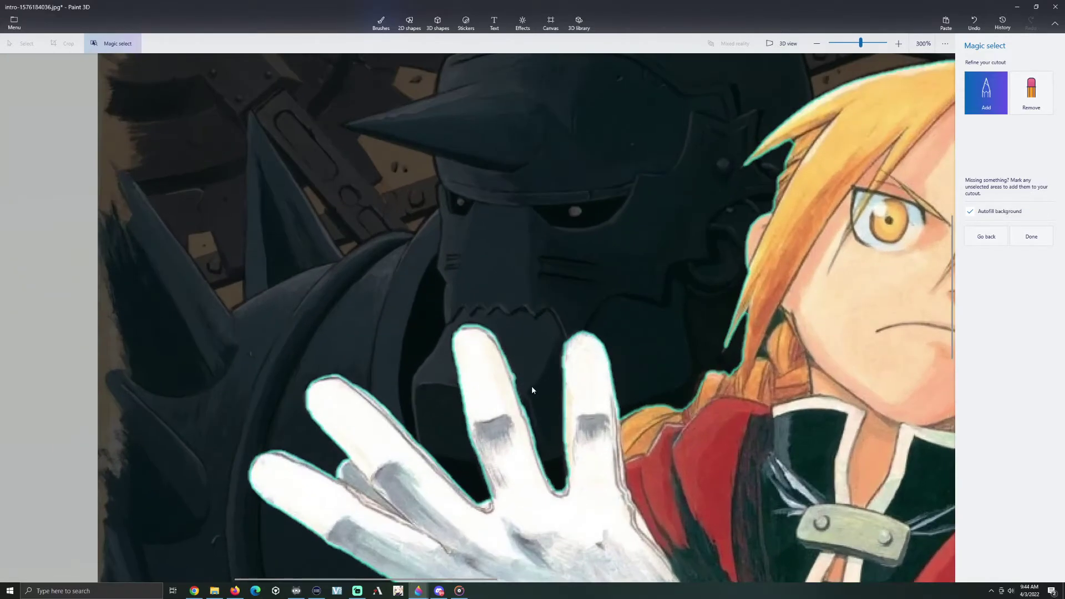
pyautogui.scroll(4, 526, 393)
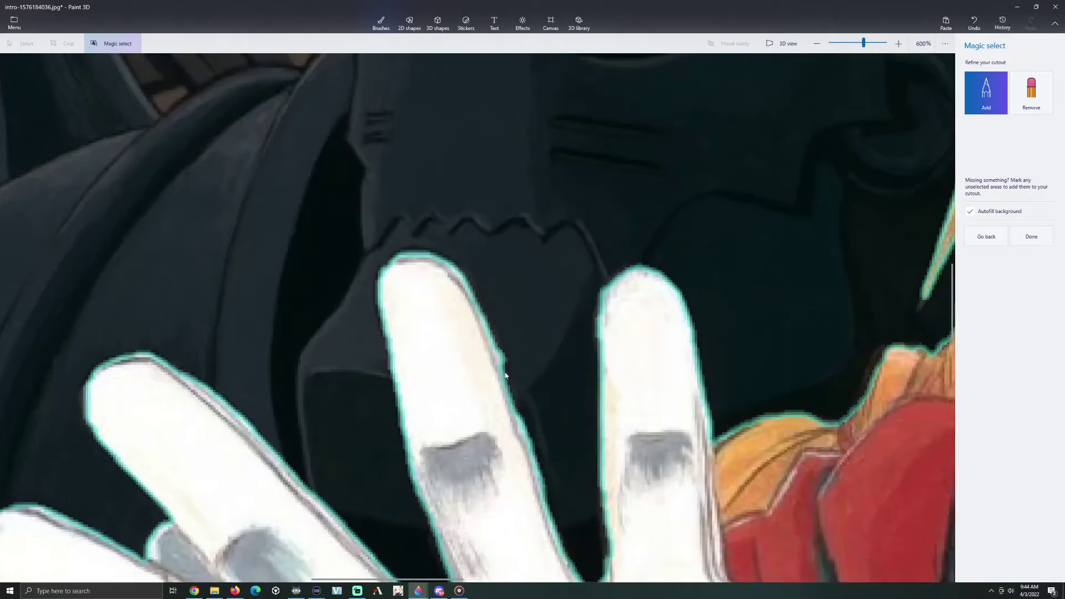
pyautogui.moveTo(502, 370)
pyautogui.mouseDown()
pyautogui.moveTo(519, 424)
pyautogui.moveTo(522, 413)
pyautogui.mouseUp()
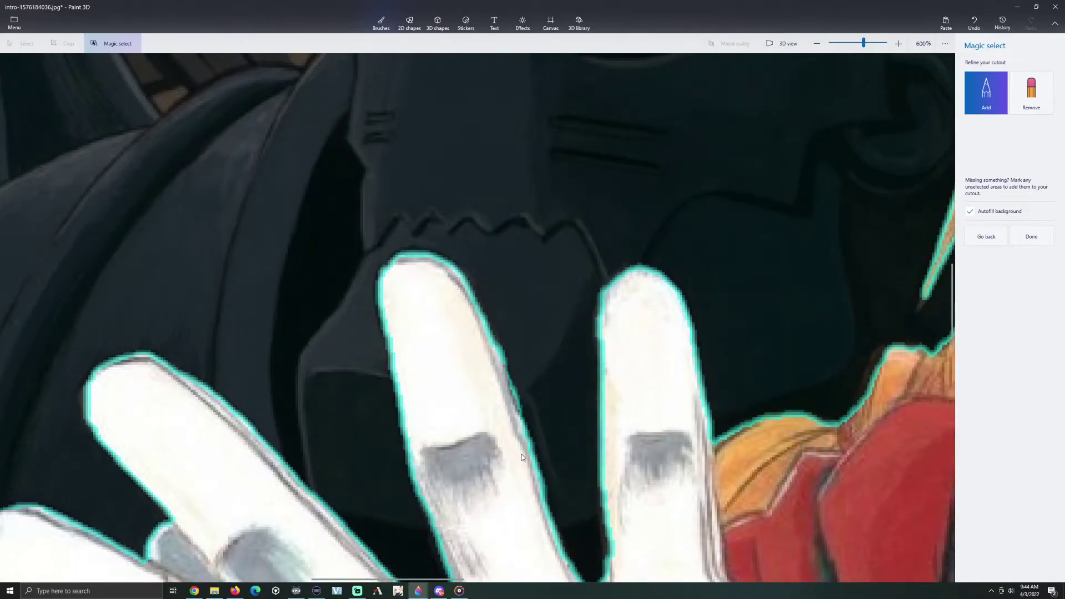
pyautogui.scroll(-8, 521, 413)
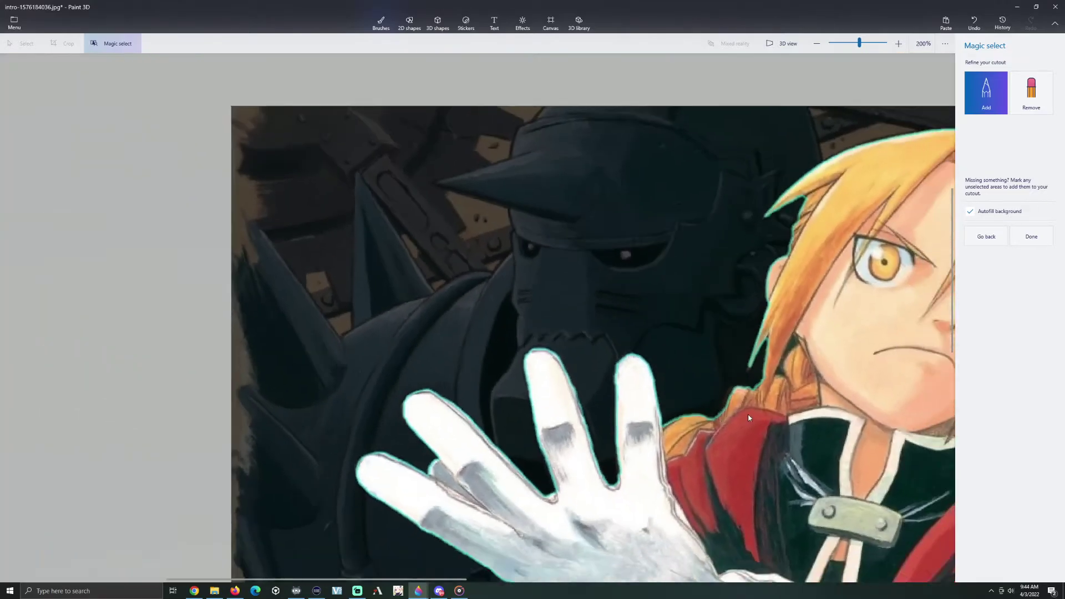
pyautogui.scroll(-2, 698, 421)
pyautogui.scroll(1, 698, 421)
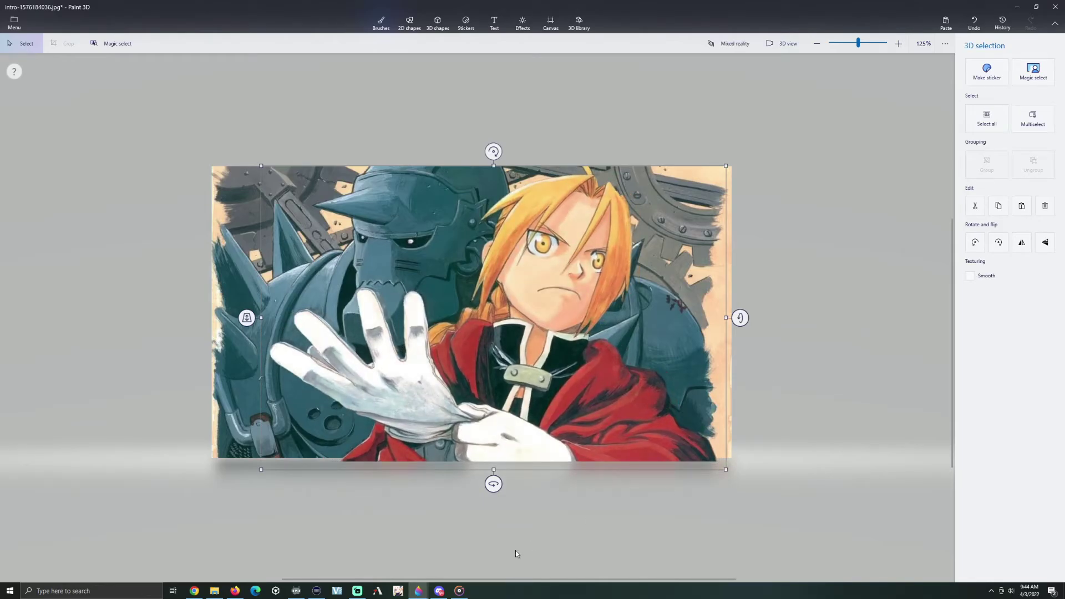
pyautogui.moveTo(419, 591)
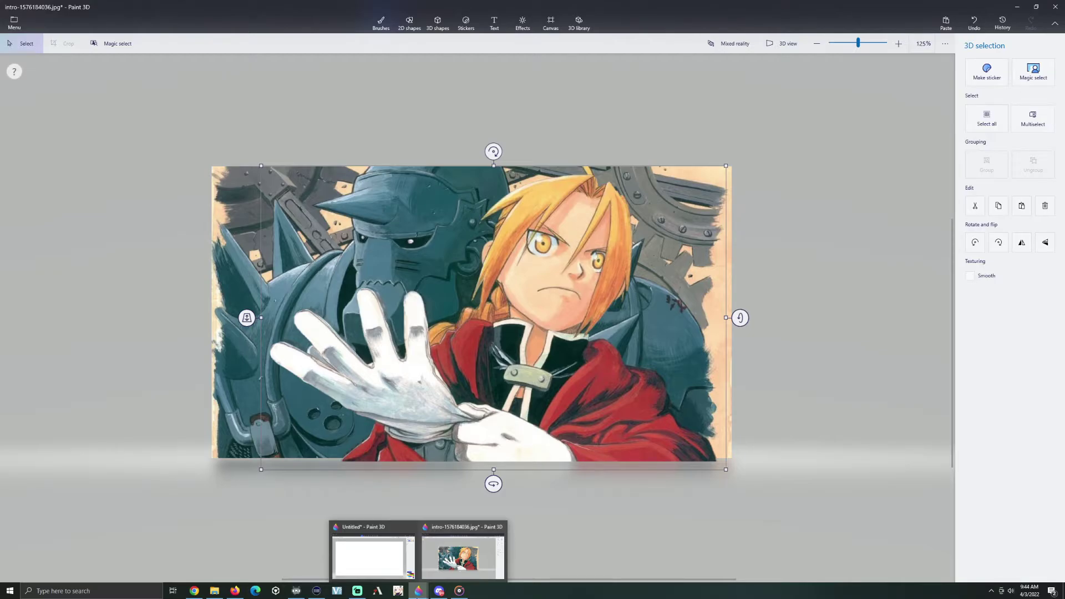
# Step: Paste Edward's cutout onto the blank Untitled canvas and bring up its Canvas settings
pyautogui.click(388, 562)
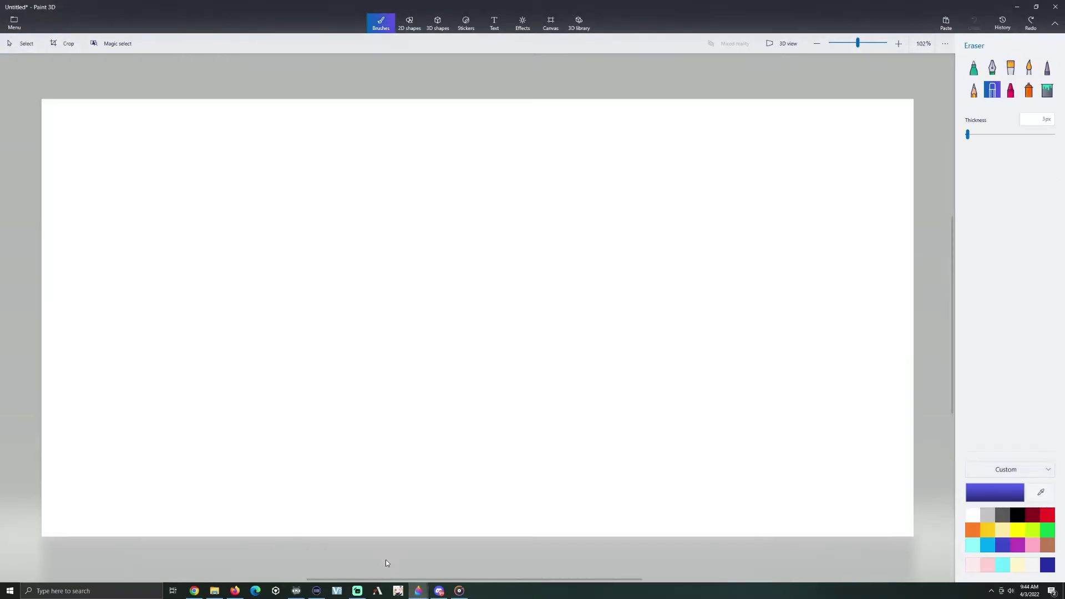
pyautogui.hotkey('ctrl', 'v')
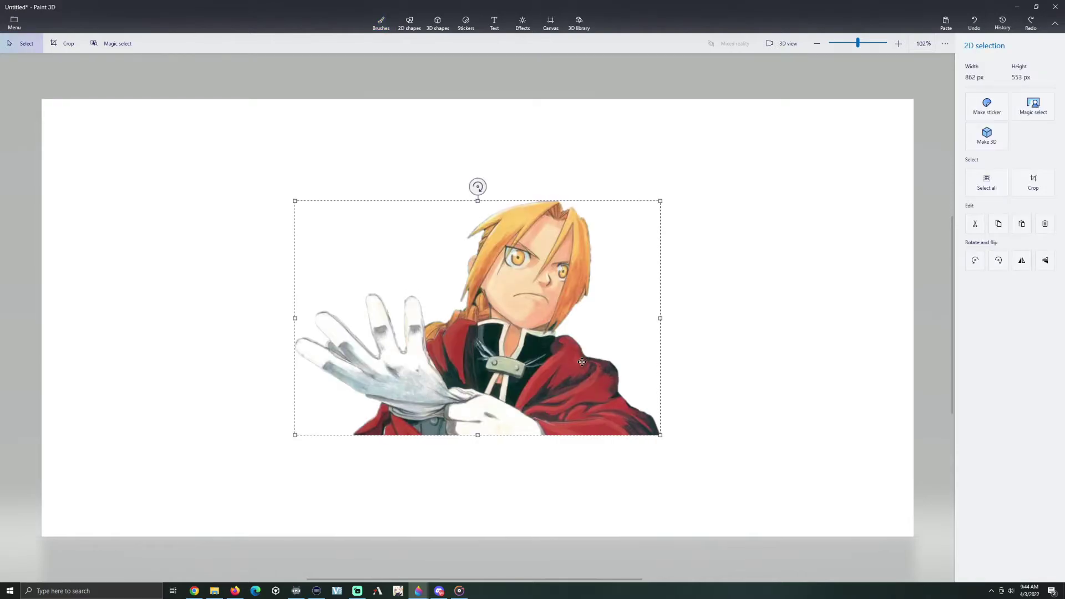
pyautogui.click(551, 23)
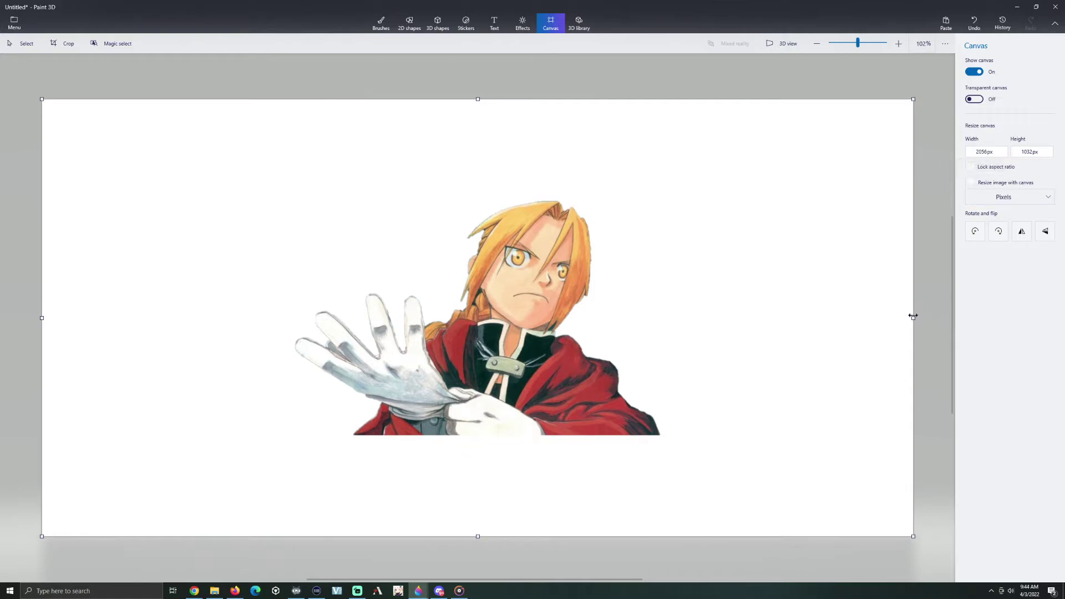
# Step: Pull the canvas's right, left, top and bottom edges in snugly around Edward, hand to coat hem
pyautogui.moveTo(913, 318); pyautogui.dragTo(656, 344)
pyautogui.moveTo(167, 316); pyautogui.dragTo(420, 320)
pyautogui.moveTo(472, 100); pyautogui.dragTo(478, 198)
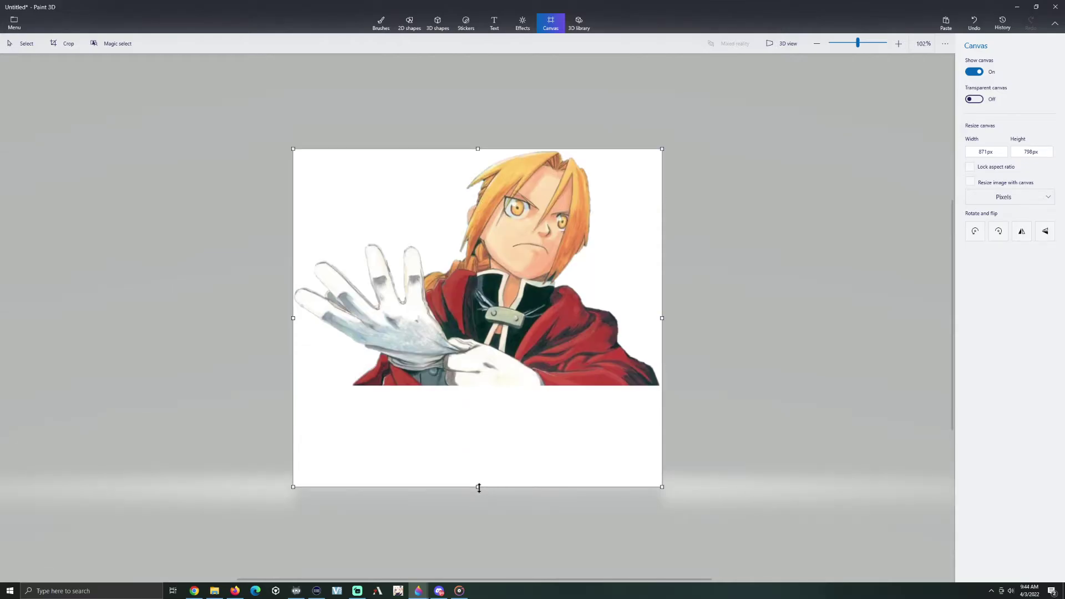
pyautogui.moveTo(478, 487); pyautogui.dragTo(488, 390)
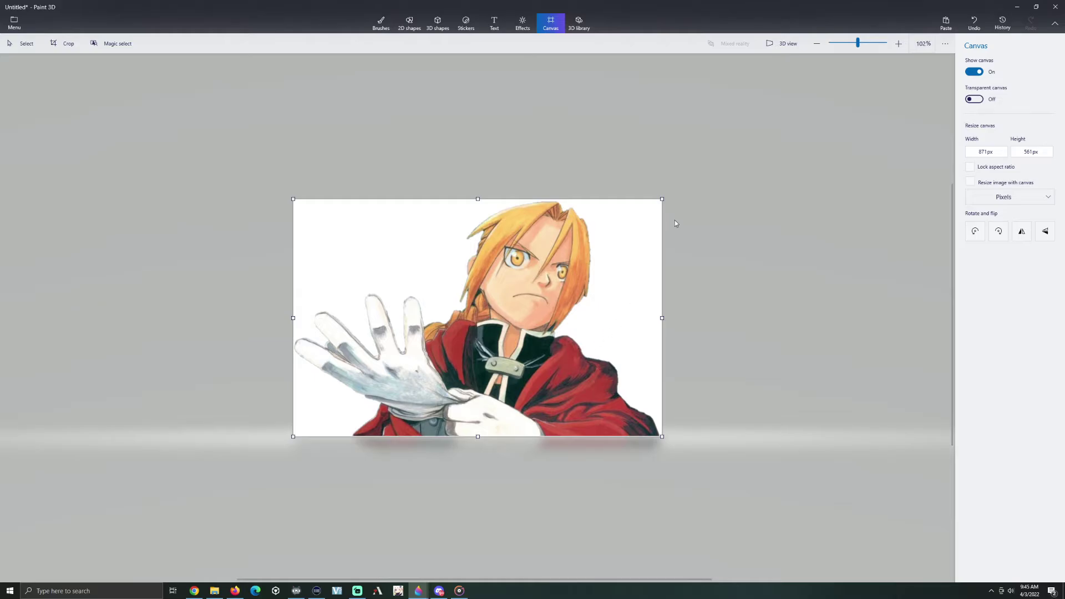
# Step: Switch Transparent canvas on and zoom in to inspect the cutout's edges
pyautogui.click(971, 102)
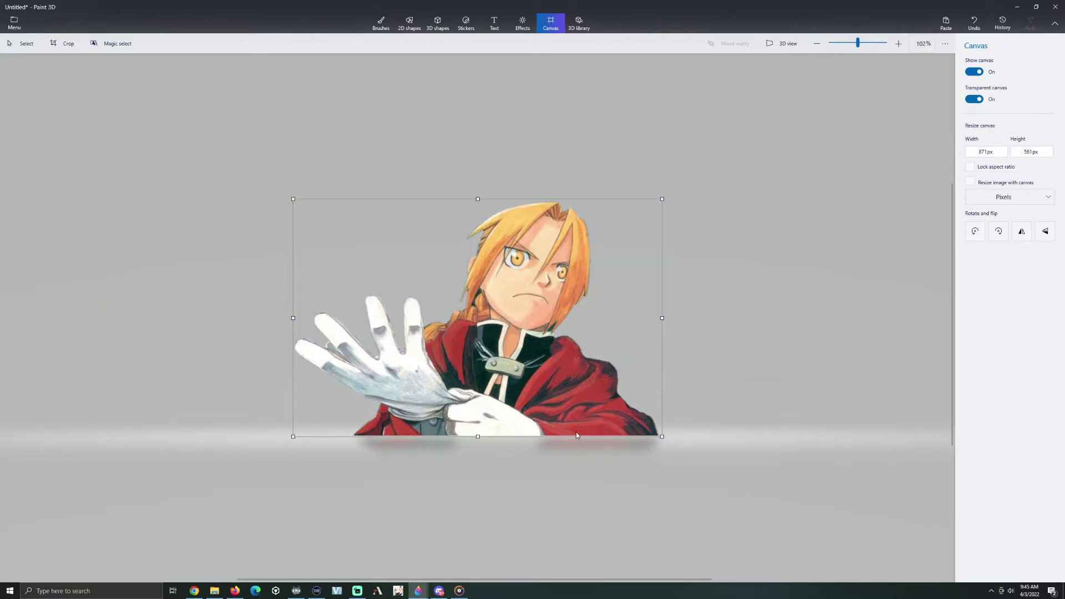
pyautogui.scroll(5, 576, 435)
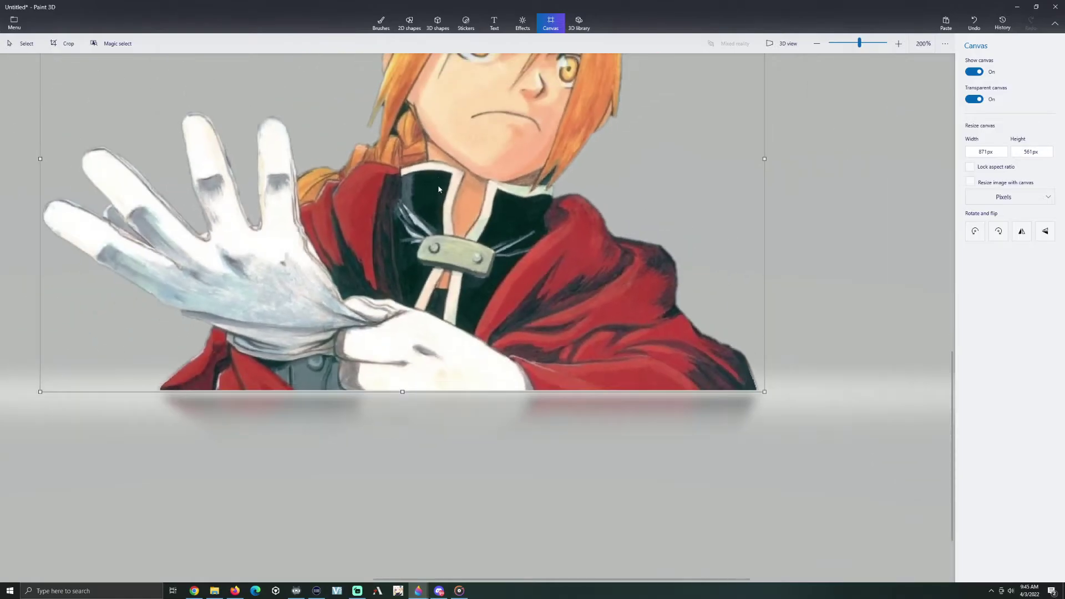
pyautogui.scroll(3, 438, 189)
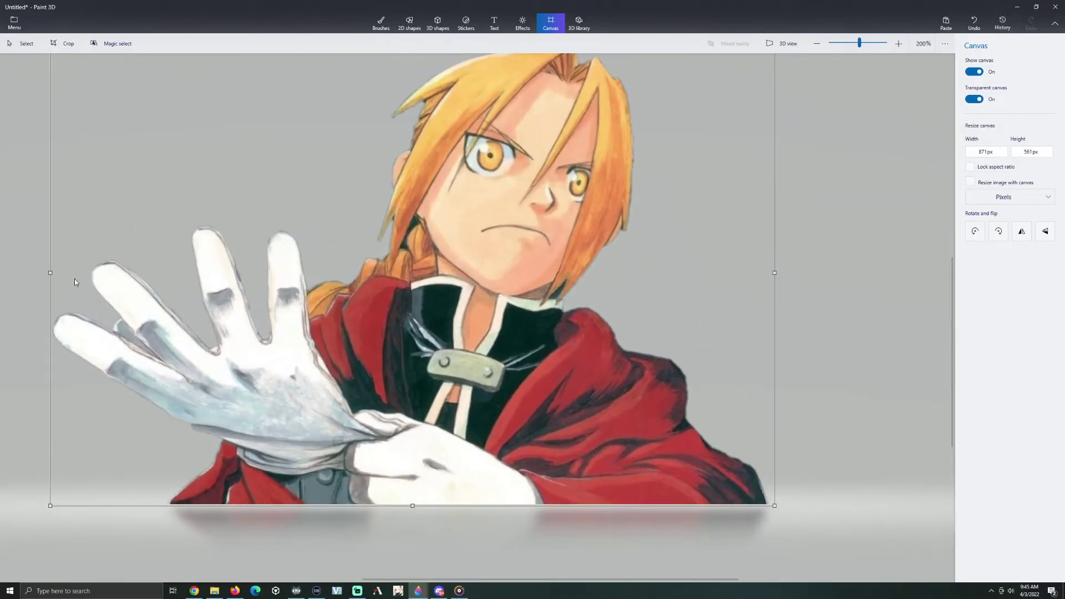
pyautogui.scroll(2, 472, 165)
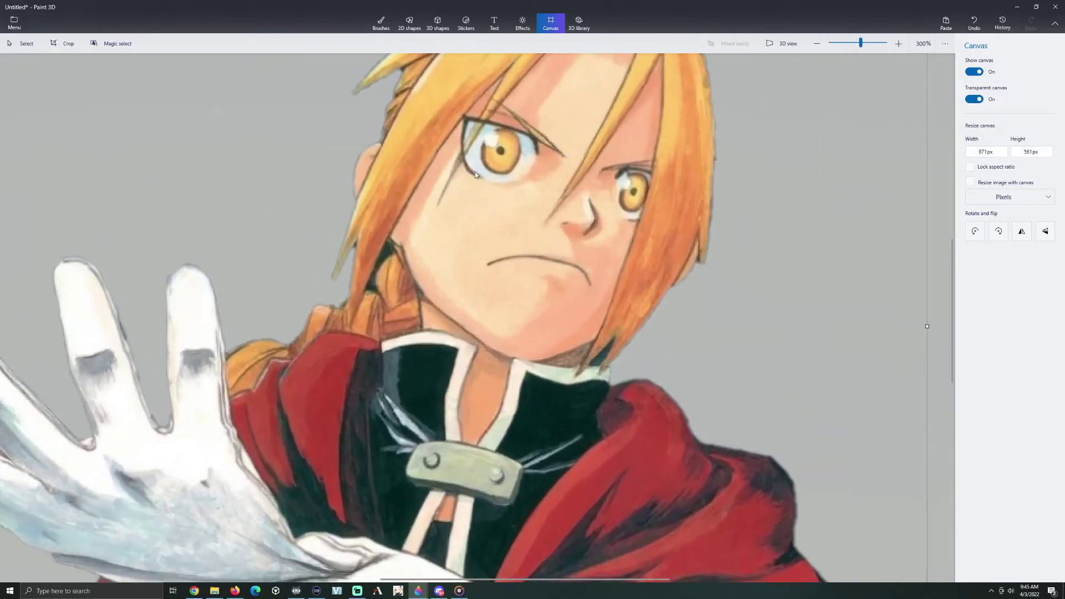
pyautogui.scroll(-4, 334, 201)
pyautogui.scroll(4, 150, 293)
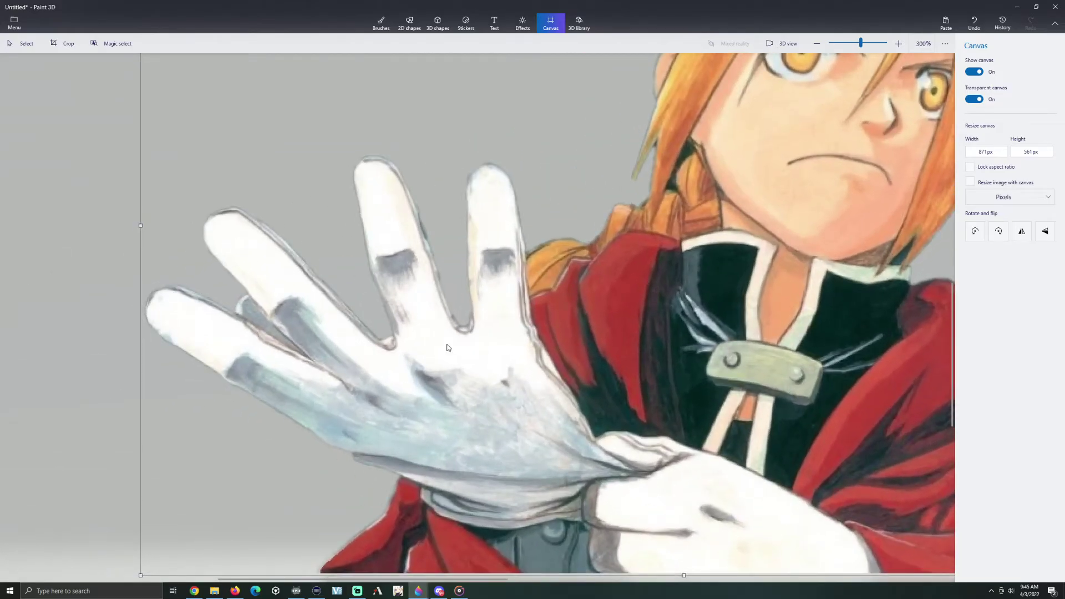
pyautogui.scroll(-3, 685, 314)
pyautogui.scroll(10, 739, 179)
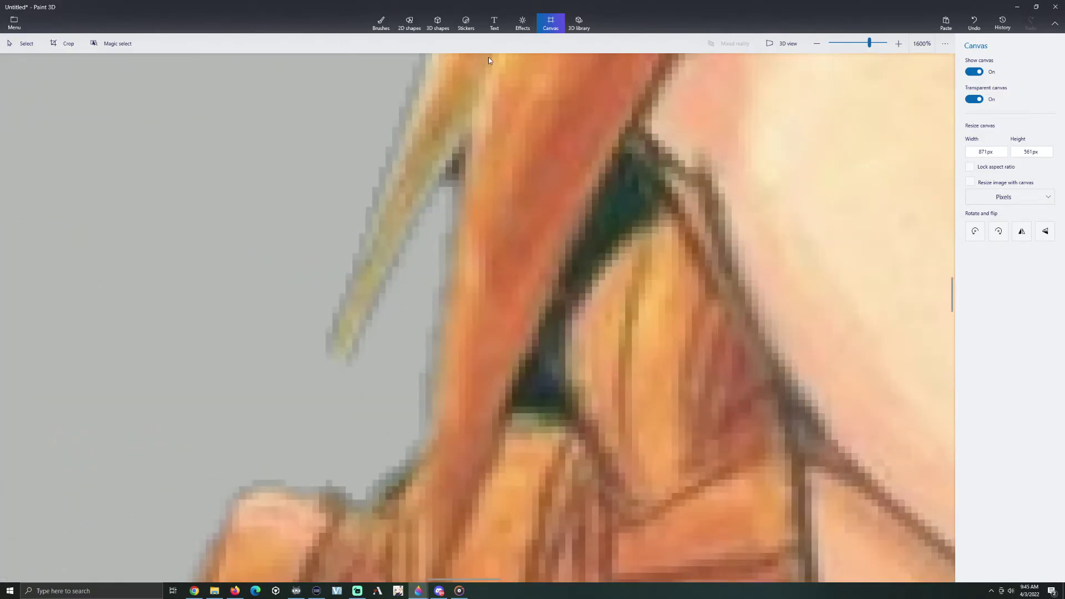
# Step: With the Eraser, remove dark patches beside the hair, undoing a mistaken erase on the hair
pyautogui.click(381, 28)
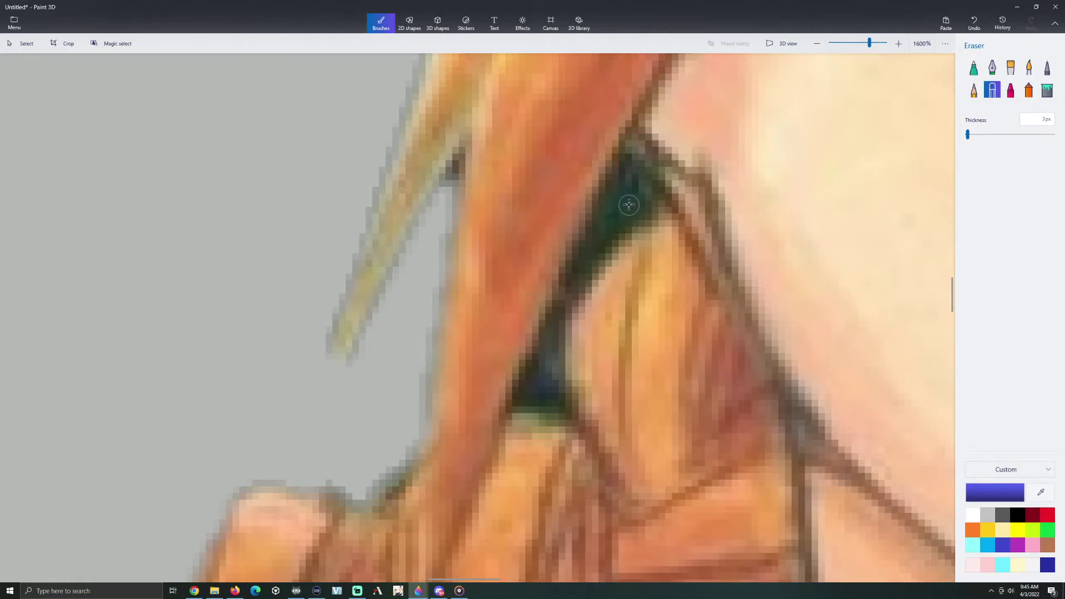
pyautogui.moveTo(637, 204); pyautogui.dragTo(625, 188)
pyautogui.moveTo(627, 178)
pyautogui.mouseDown()
pyautogui.moveTo(644, 187)
pyautogui.moveTo(648, 204)
pyautogui.moveTo(621, 182)
pyautogui.moveTo(613, 214)
pyautogui.moveTo(632, 204)
pyautogui.moveTo(585, 265)
pyautogui.mouseUp()
pyautogui.scroll(-6, 630, 245)
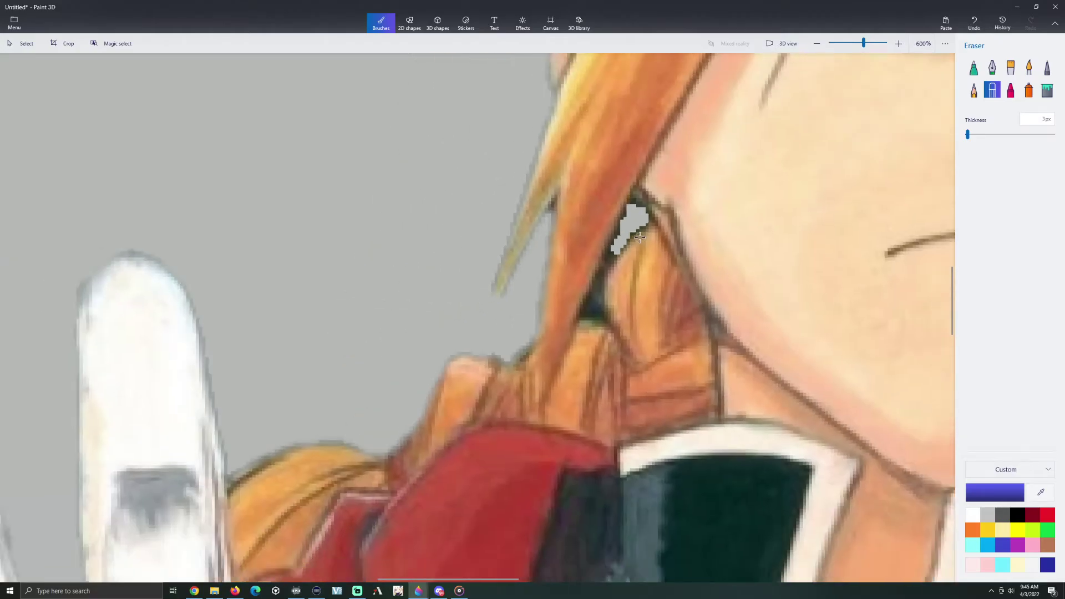
pyautogui.hotkey('ctrl', 'z')
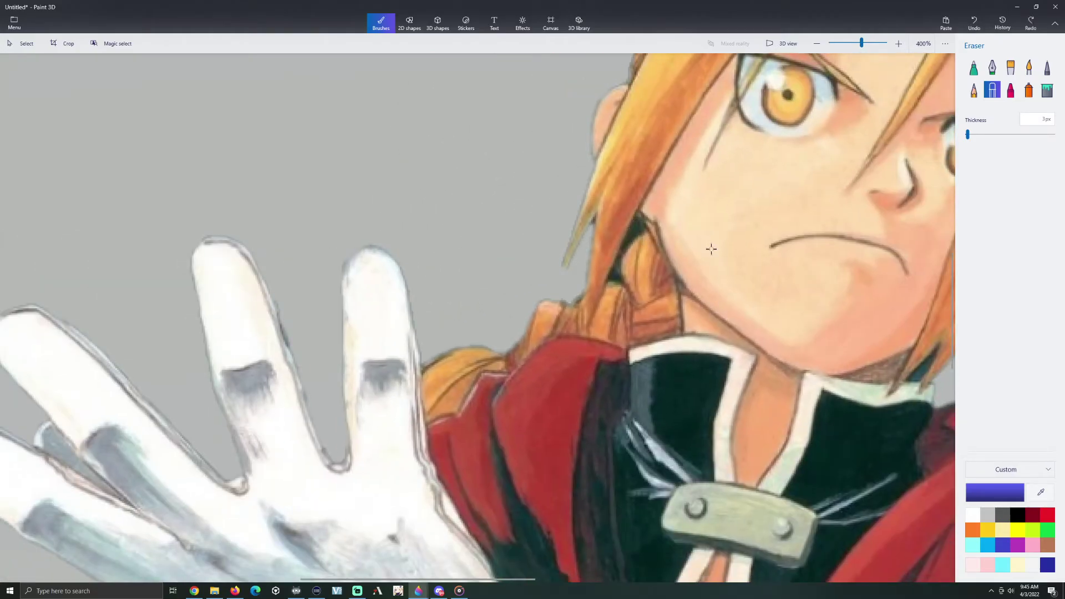
pyautogui.scroll(-4, 711, 249)
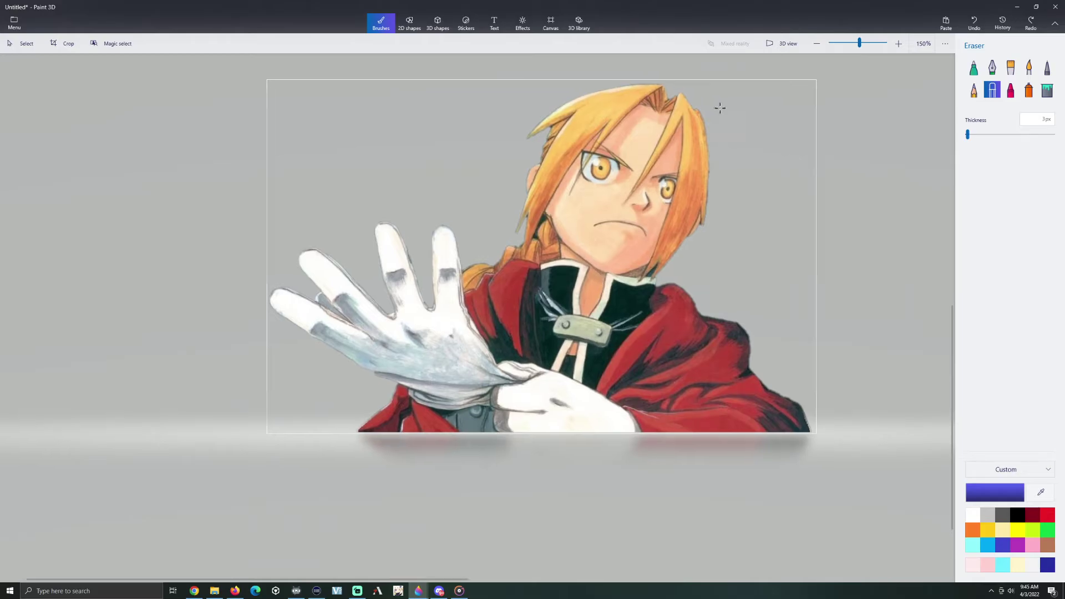
pyautogui.scroll(4, 719, 106)
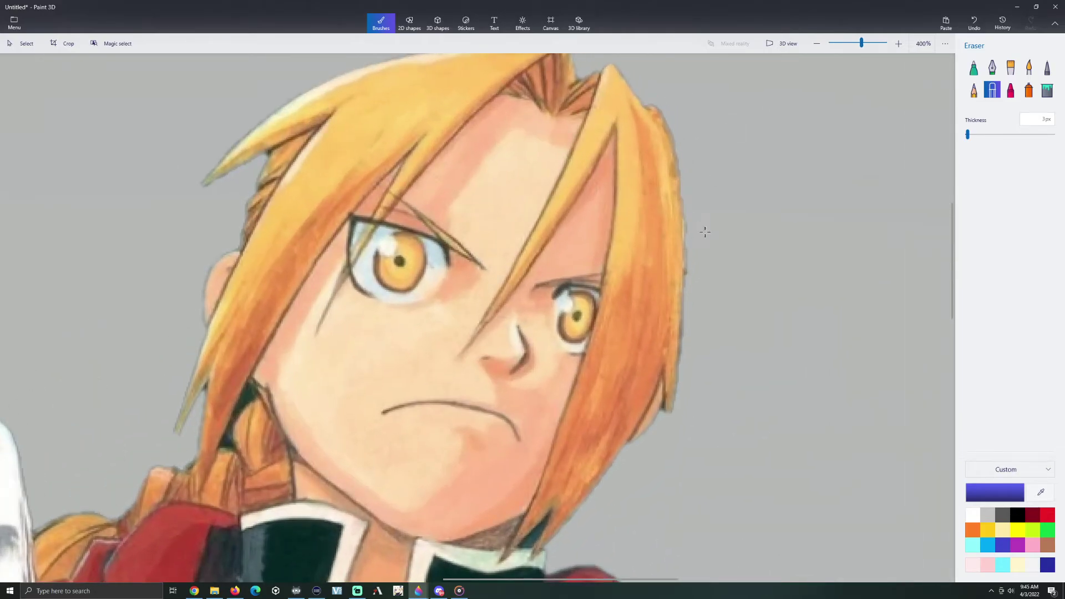
pyautogui.scroll(5, 688, 224)
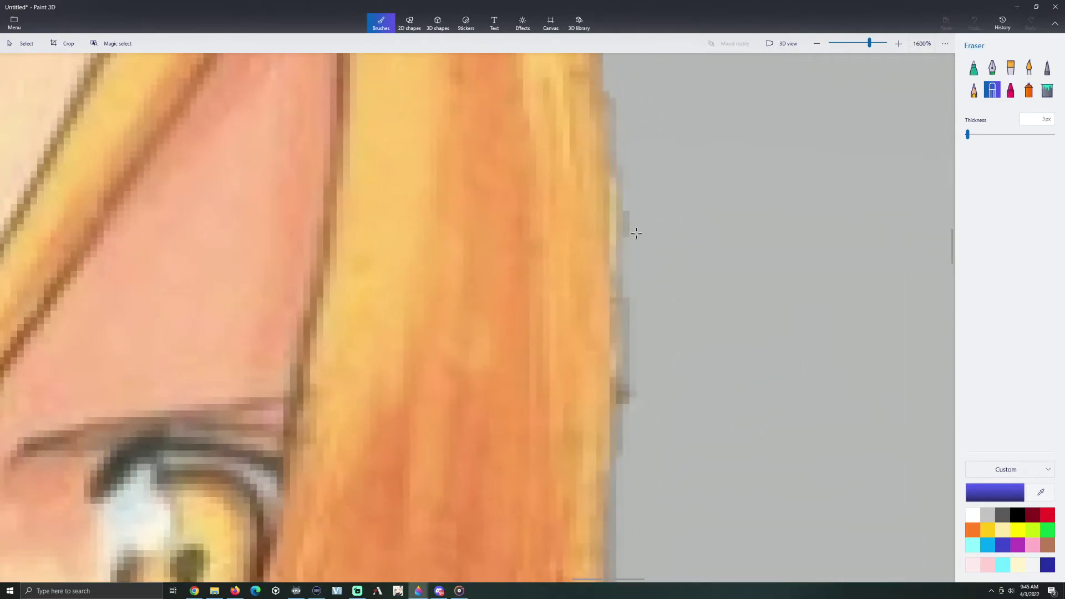
# Step: Erase grey fringe pixels along the hair's right edge and the red coat's lower-right edge
pyautogui.moveTo(633, 230)
pyautogui.mouseDown()
pyautogui.moveTo(633, 214)
pyautogui.moveTo(632, 233)
pyautogui.mouseUp()
pyautogui.moveTo(638, 294)
pyautogui.mouseDown()
pyautogui.moveTo(630, 407)
pyautogui.moveTo(627, 301)
pyautogui.mouseUp()
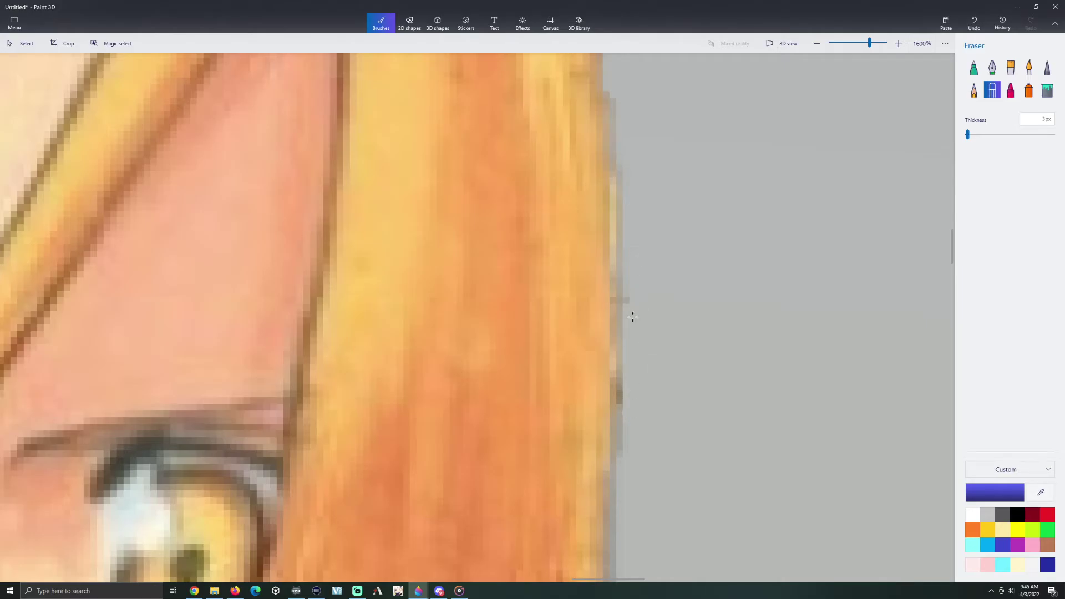
pyautogui.scroll(-5, 636, 307)
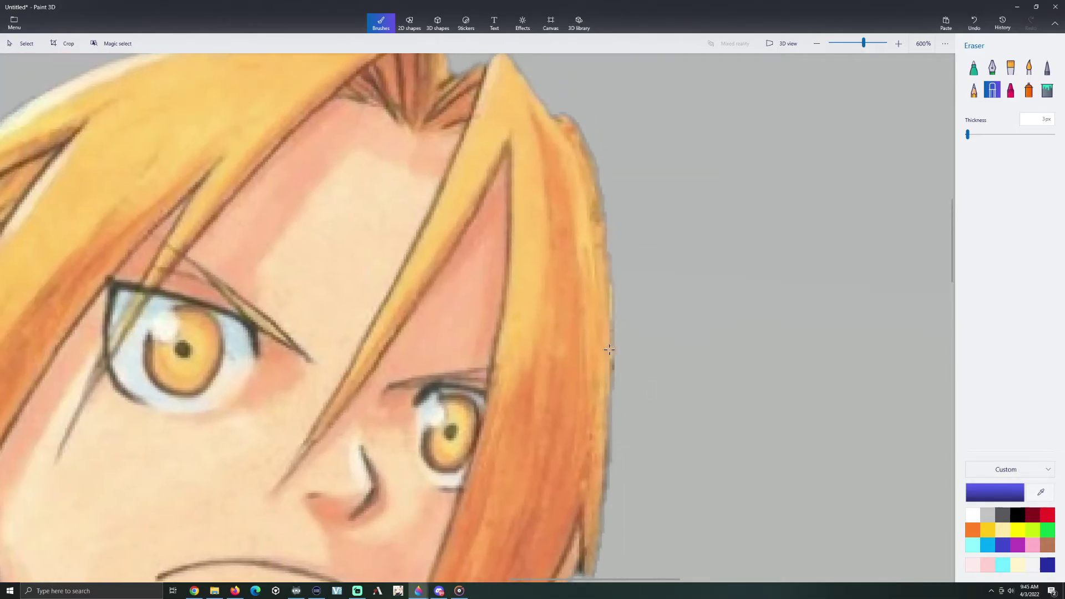
pyautogui.scroll(-5, 454, 300)
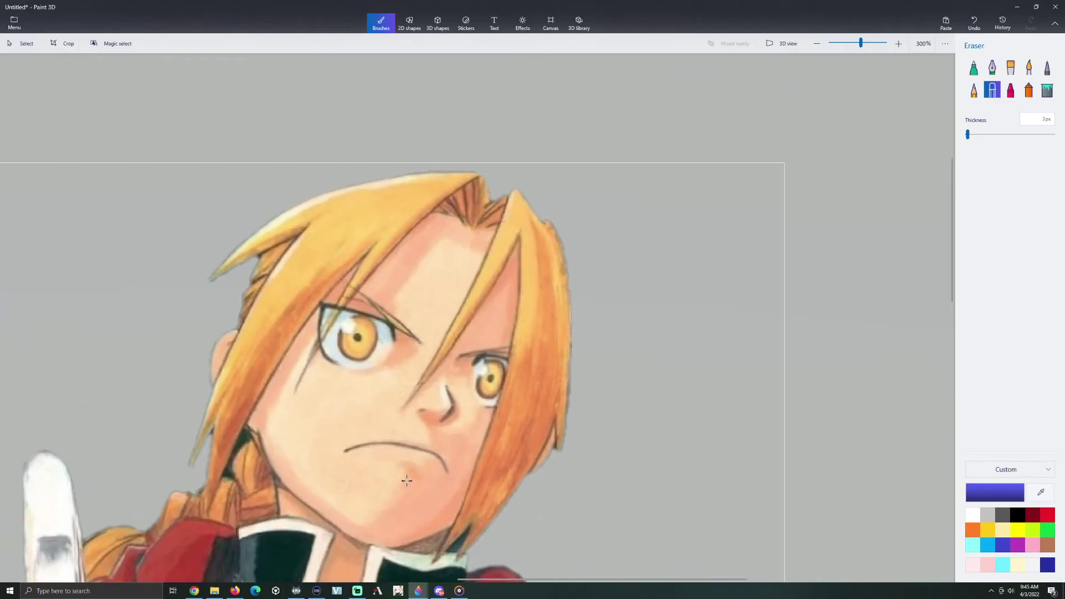
pyautogui.scroll(3, 512, 384)
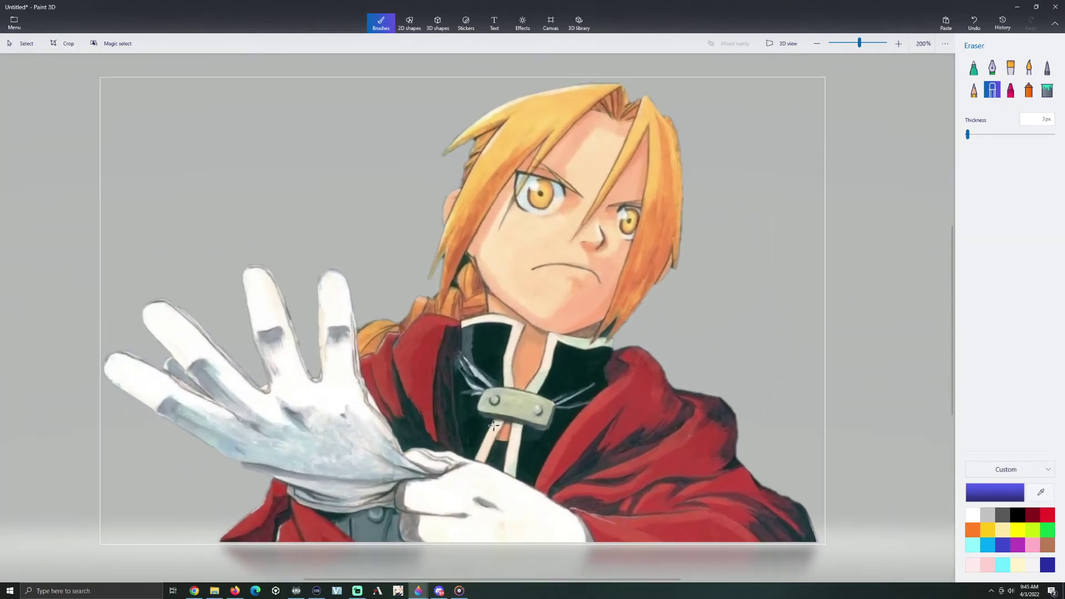
pyautogui.scroll(6, 827, 535)
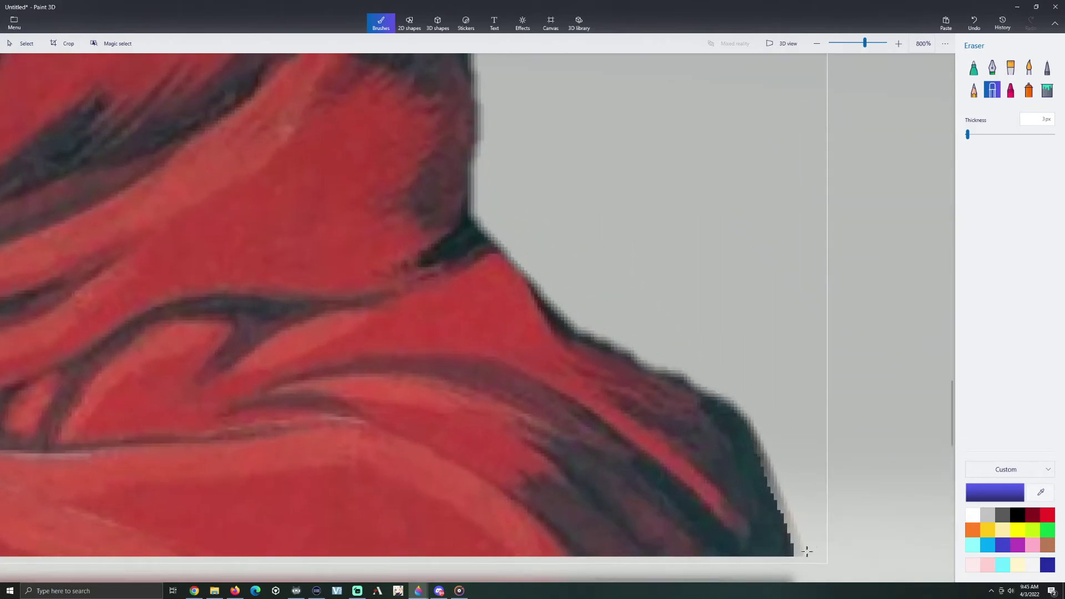
pyautogui.moveTo(807, 550); pyautogui.dragTo(752, 413)
pyautogui.scroll(-5, 488, 441)
pyautogui.scroll(-2, 488, 441)
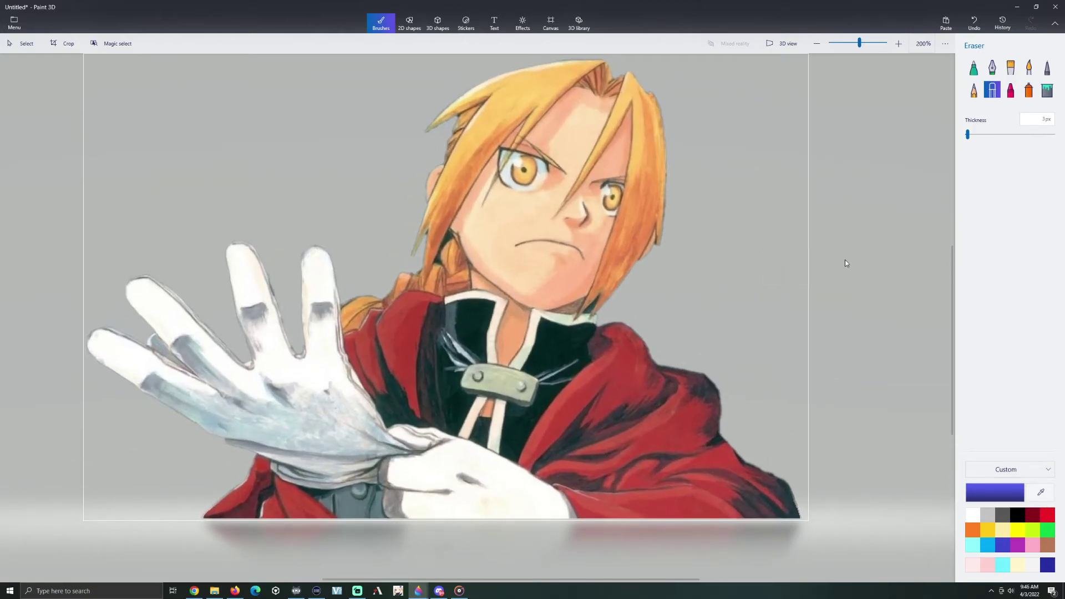
# Step: Glance at Save as, return without saving, and recheck the 871 × 561 px transparent canvas settings
pyautogui.click(16, 24)
pyautogui.click(31, 127)
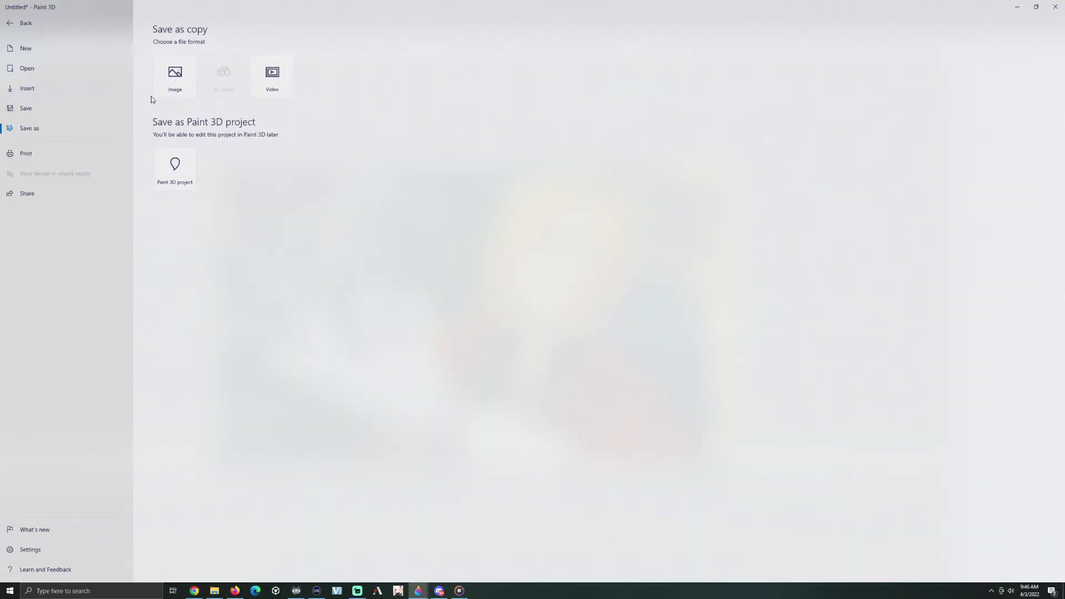
pyautogui.click(55, 28)
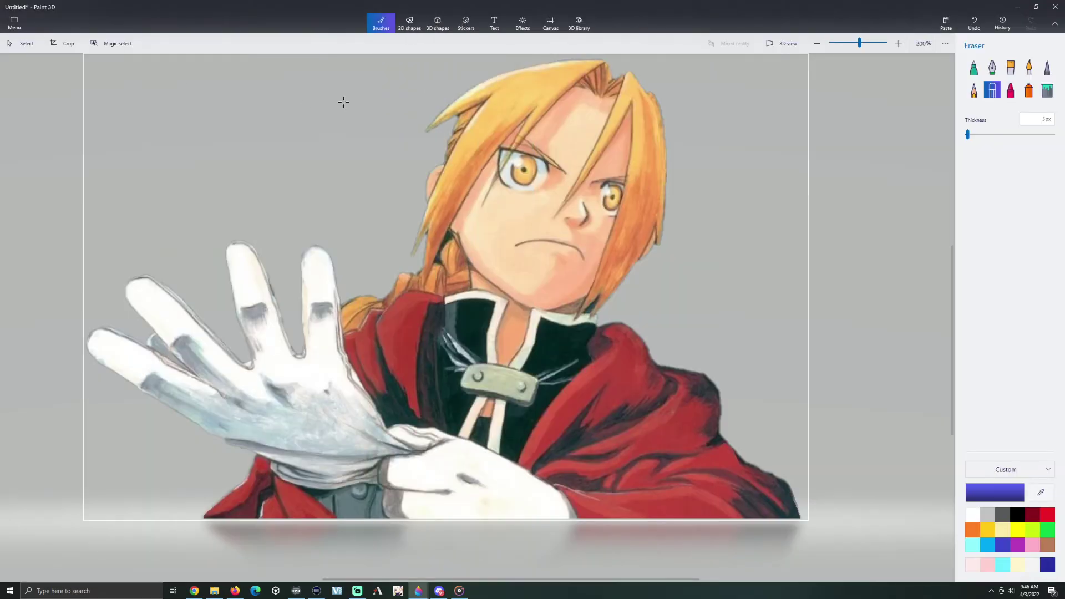
pyautogui.click(550, 23)
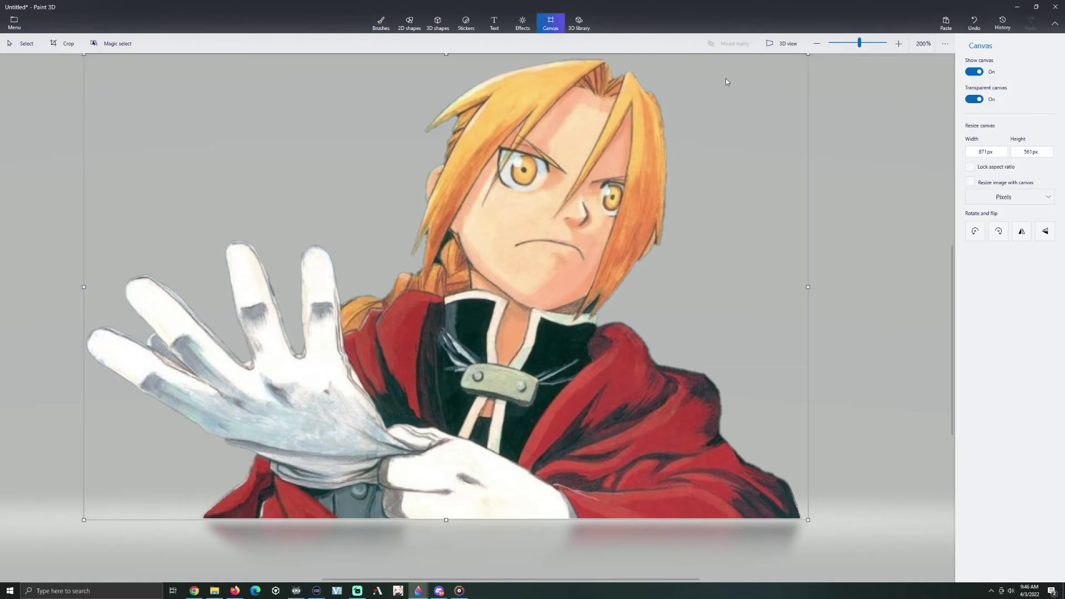